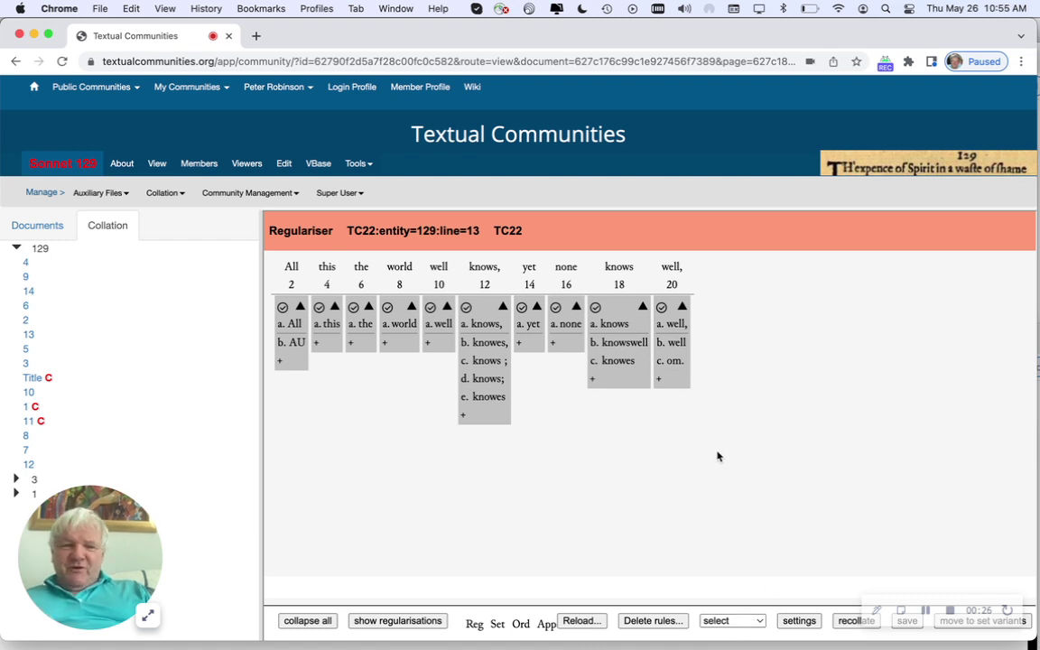
Step: Regularise the reading "well" to "well," at position 20 of line 13 and recollate the line
mouse_move(639, 353)
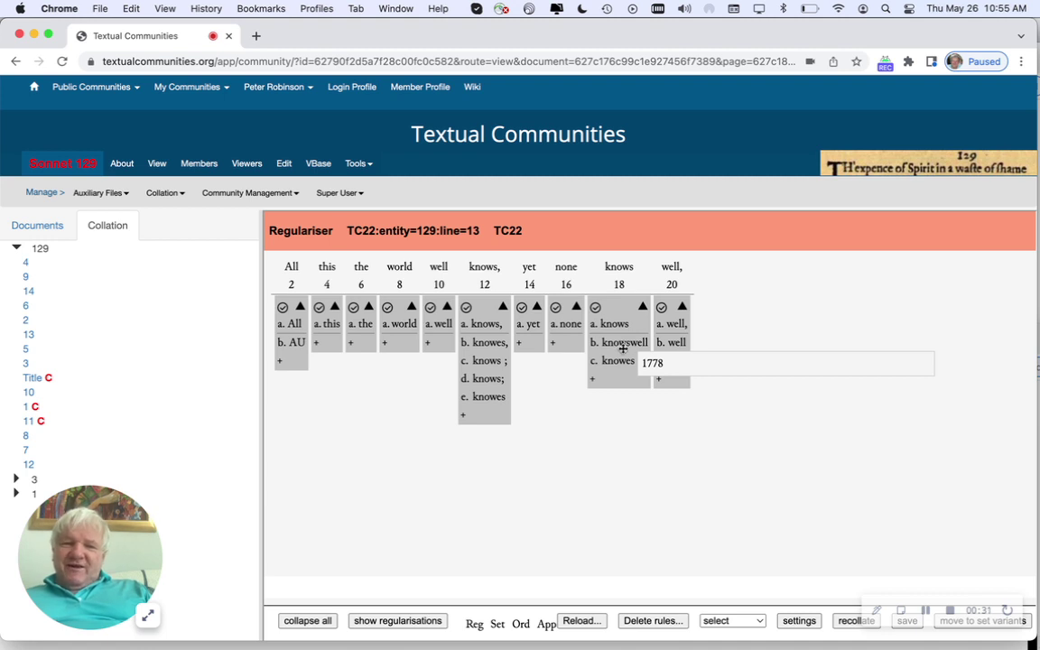
mouse_move(678, 363)
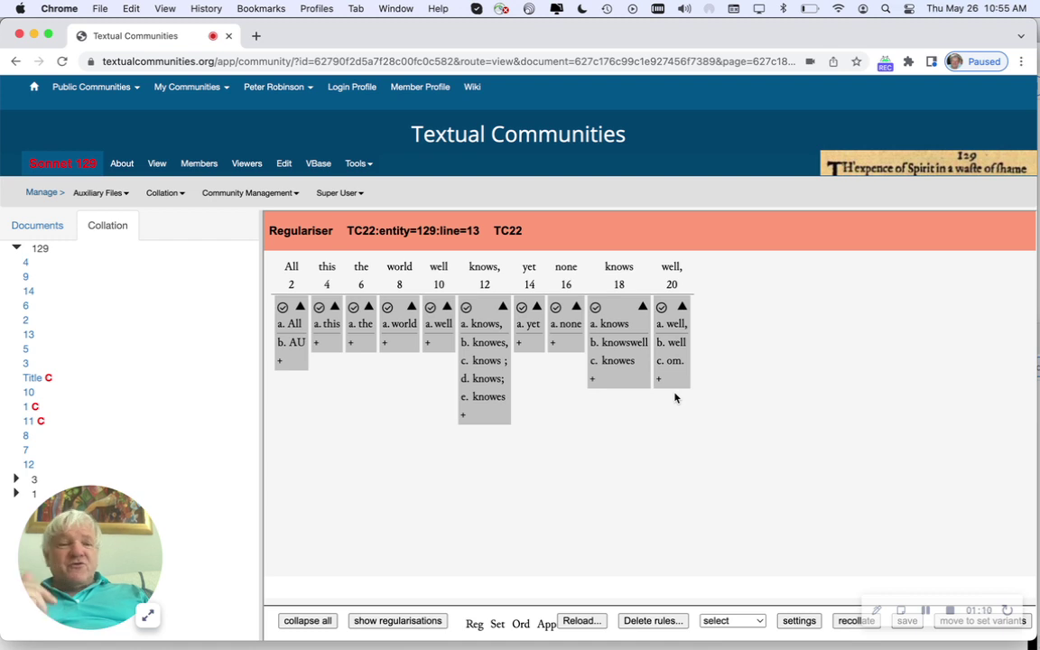
mouse_move(676, 341)
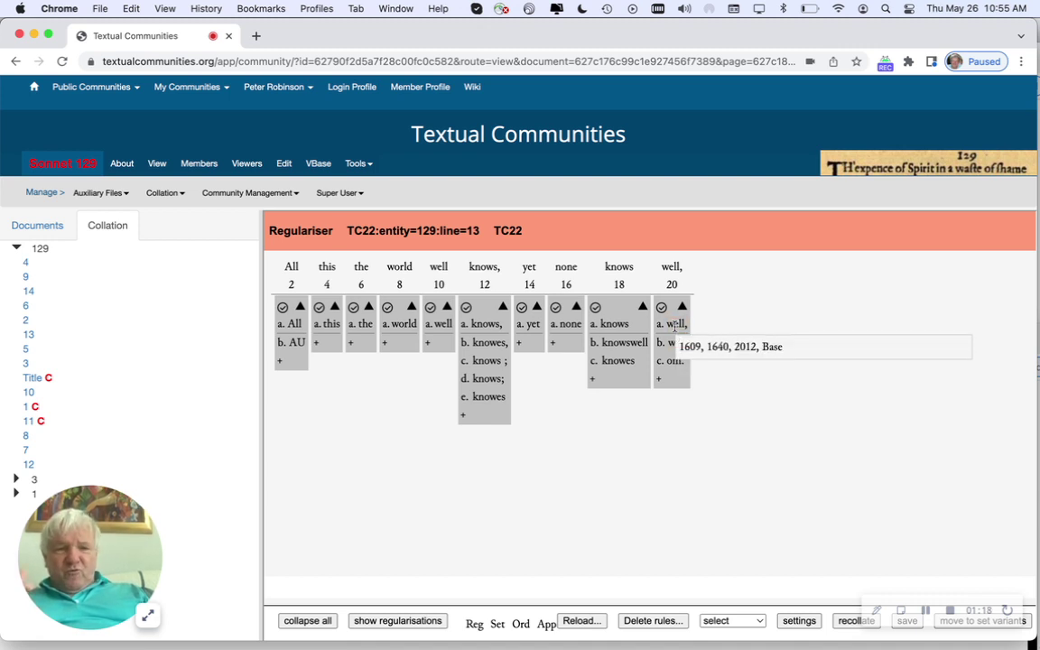
left_click_drag(675, 326, 675, 326)
left_click(727, 432)
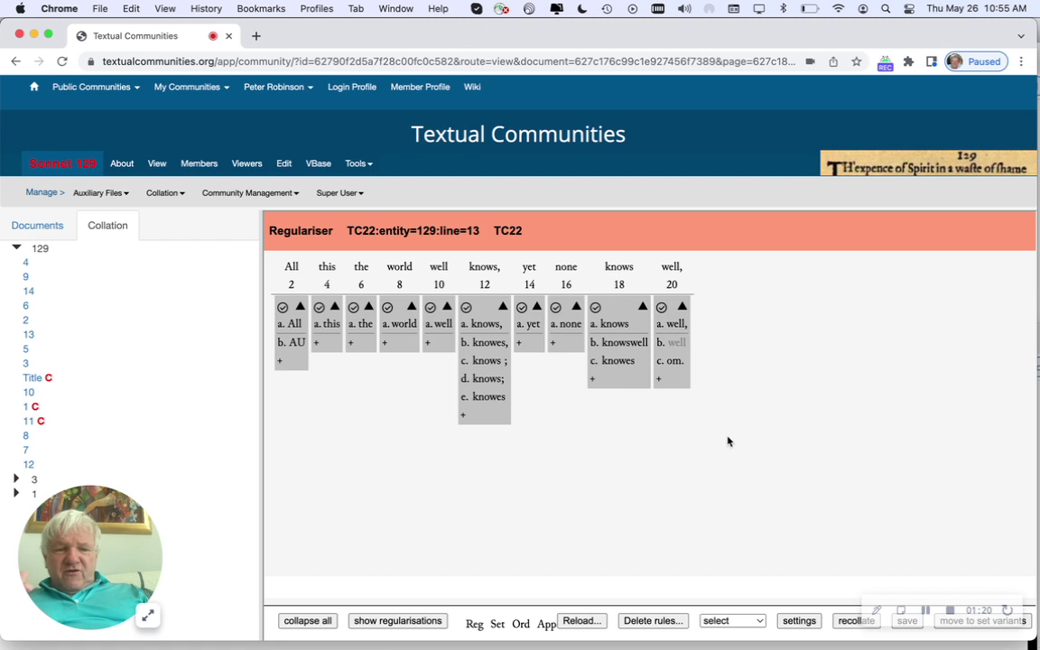
left_click(854, 623)
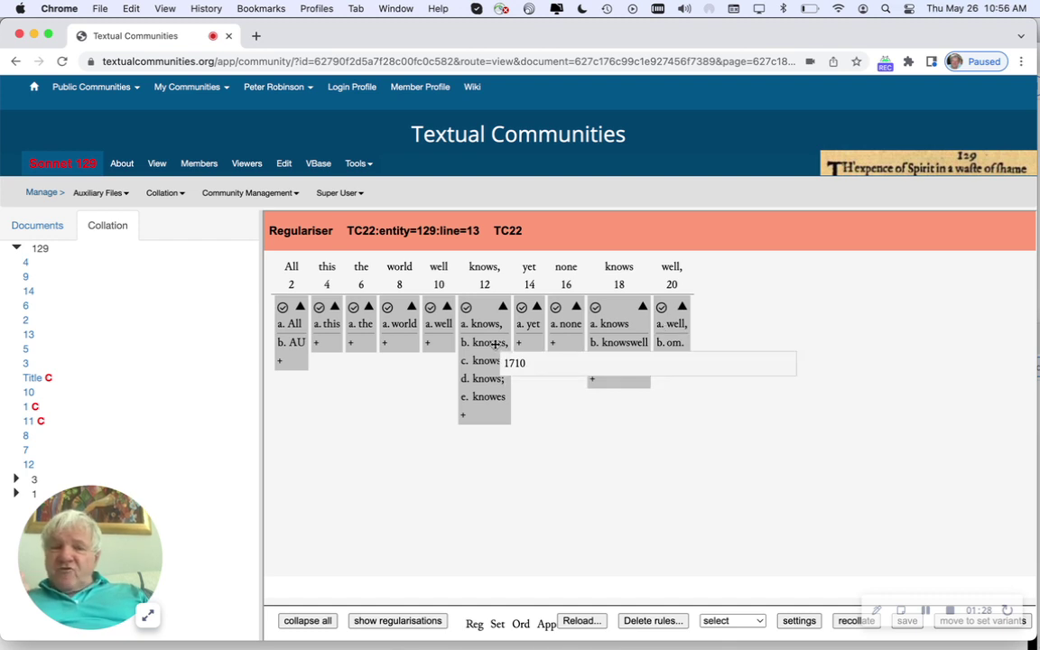
Step: Try to regularise "knowes," to "knows," at position 12 with scope "This place, these wits", and recollate
left_click(492, 326)
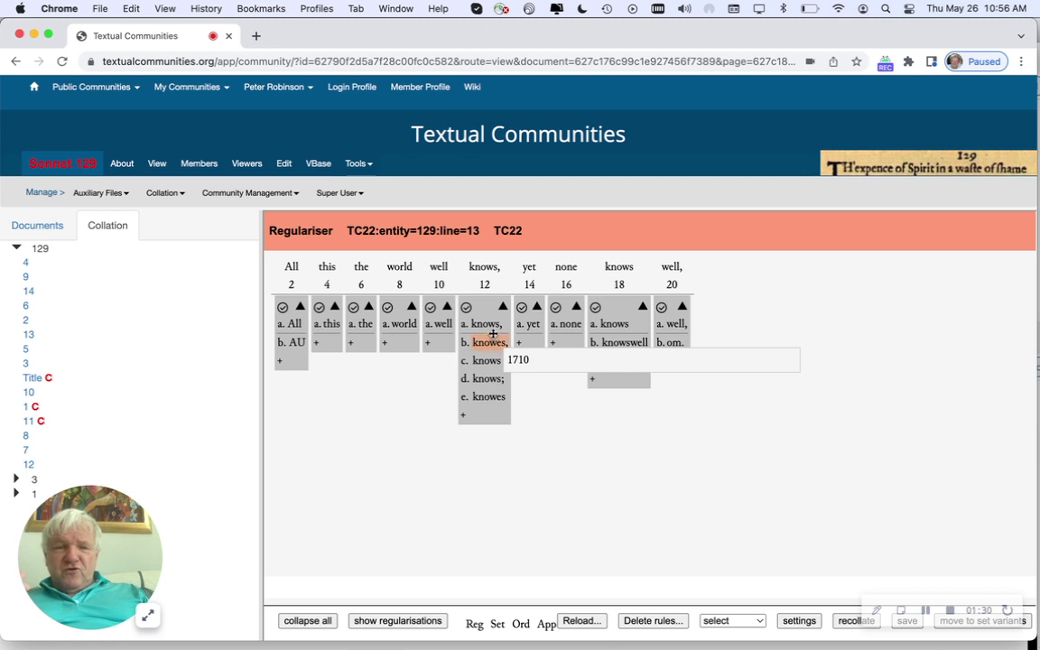
left_click_drag(492, 326, 492, 327)
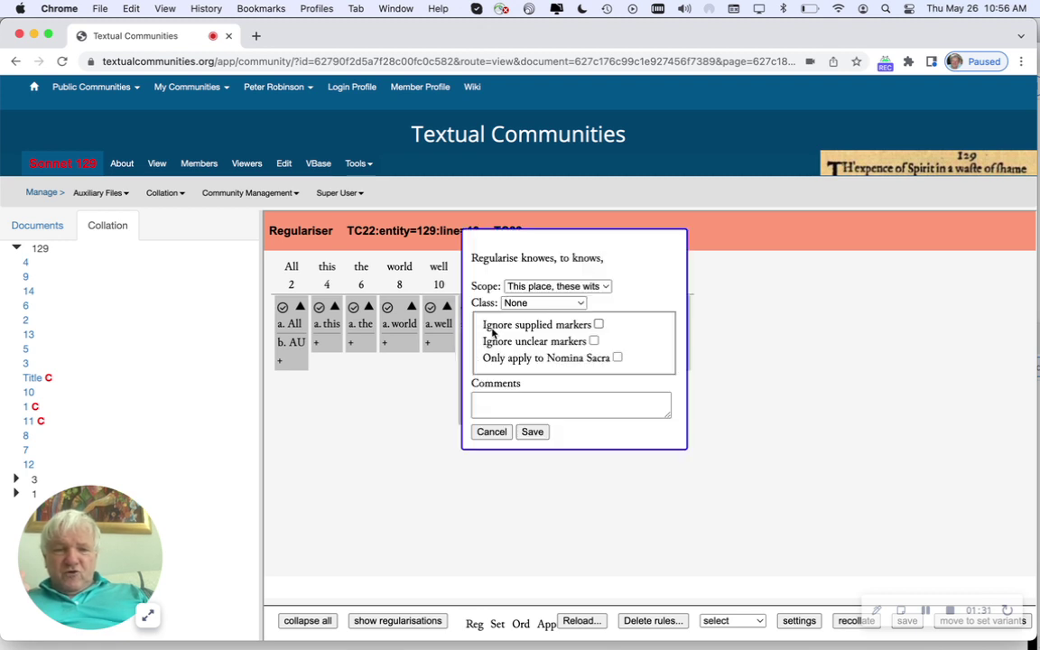
left_click(532, 432)
mouse_move(900, 643)
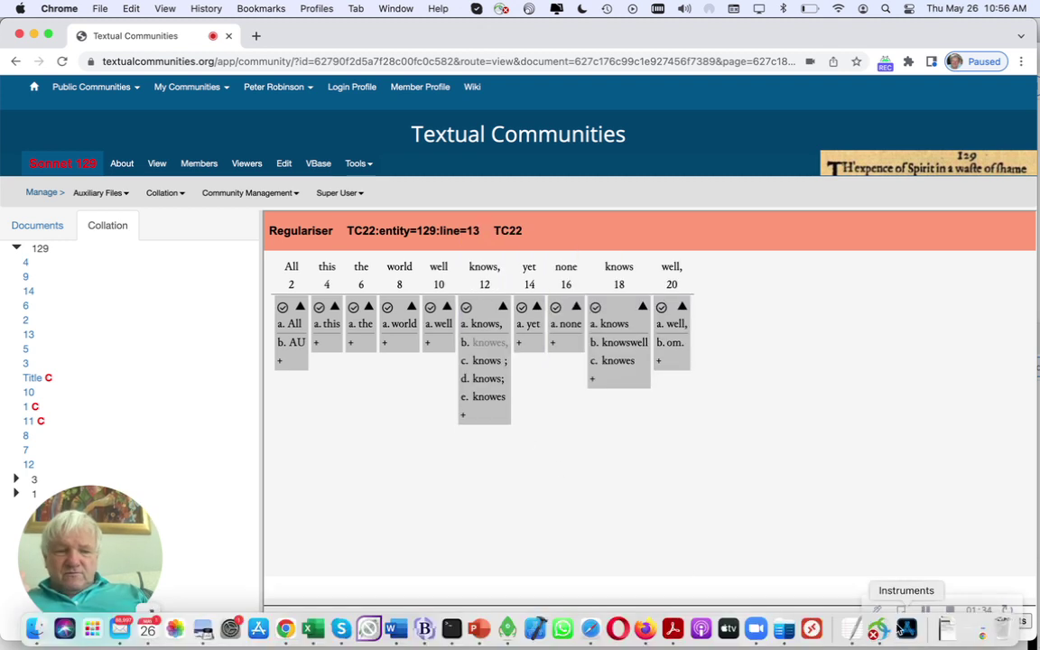
left_click(849, 622)
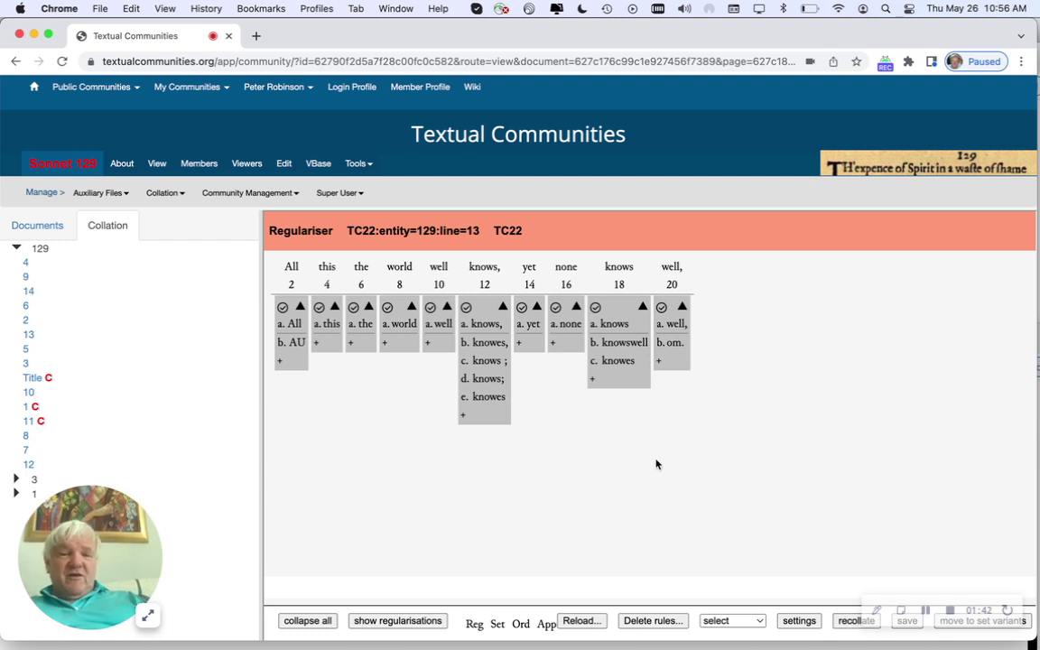
Step: Check the witnesses of the readings at position 12, and show and hide the line's existing regularisations
mouse_move(500, 345)
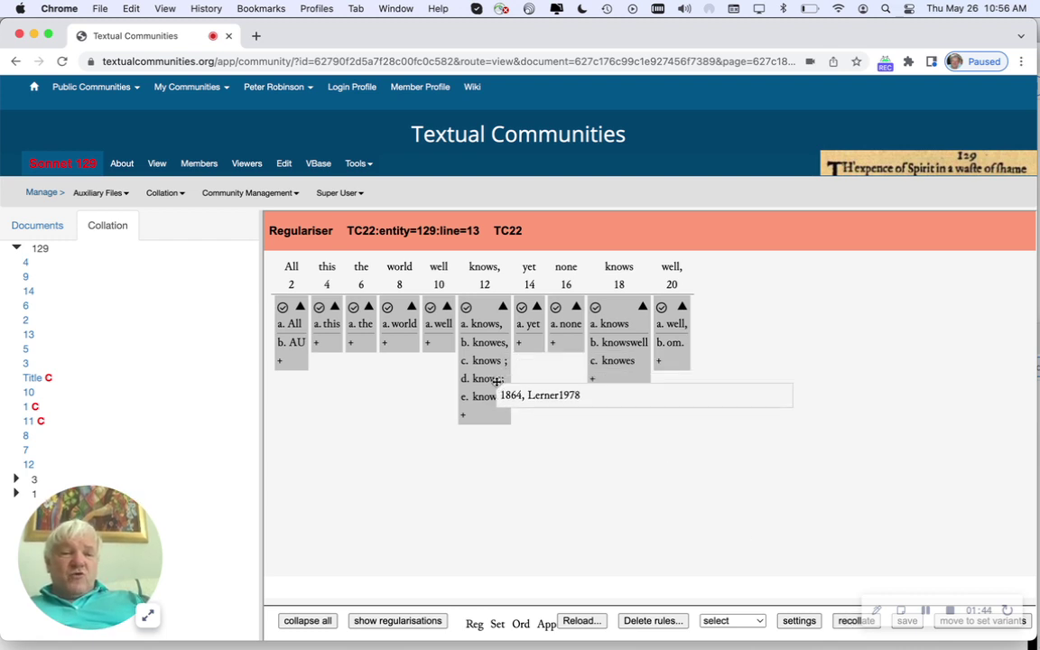
mouse_move(495, 400)
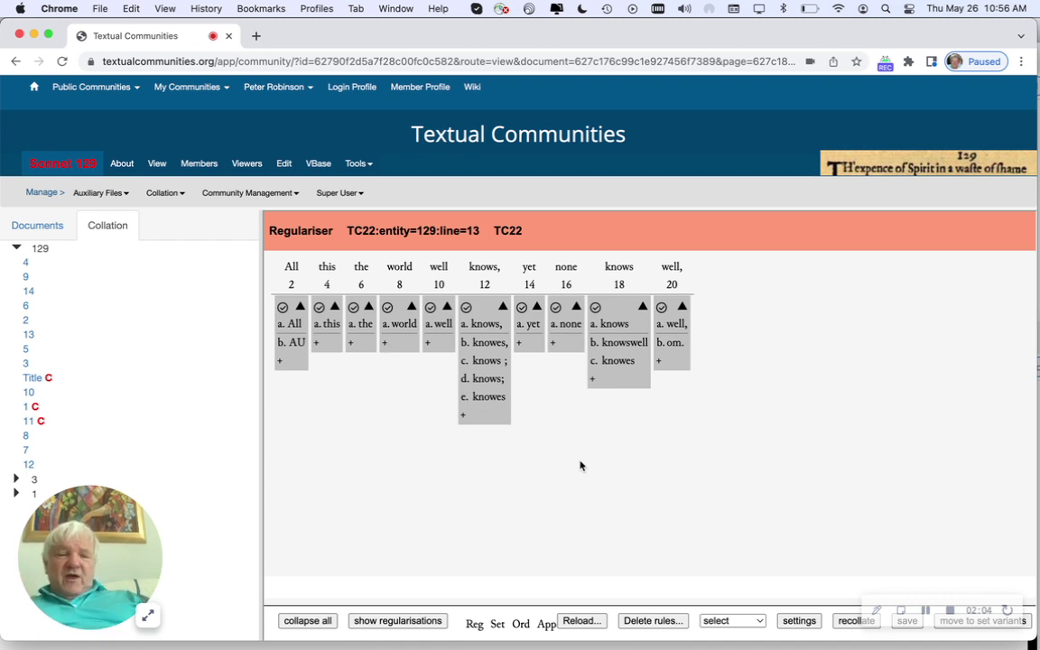
left_click(391, 626)
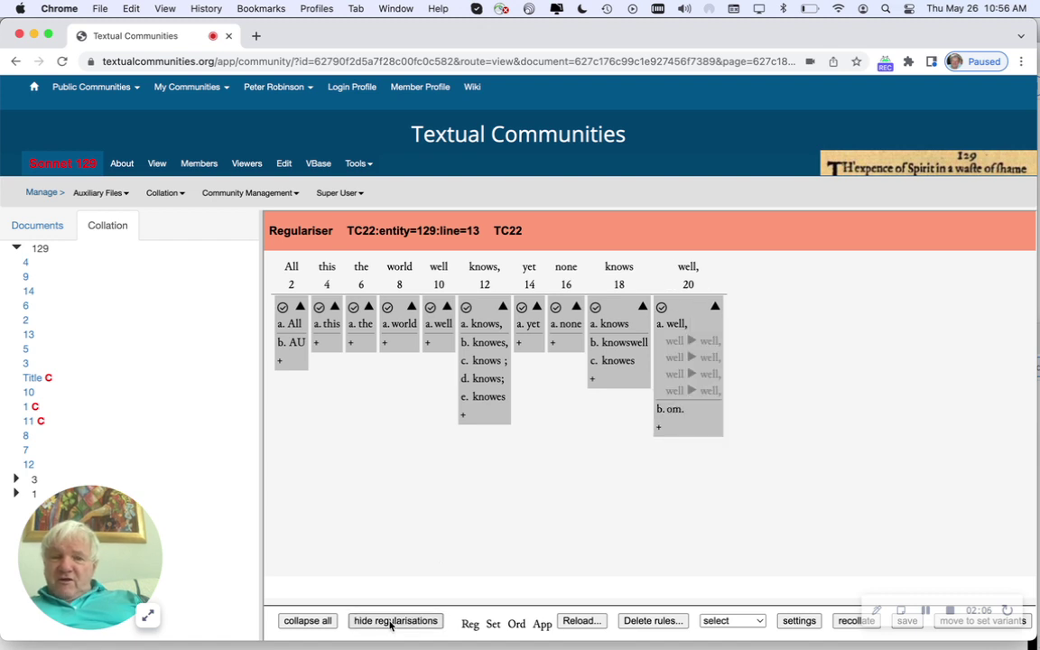
left_click(391, 624)
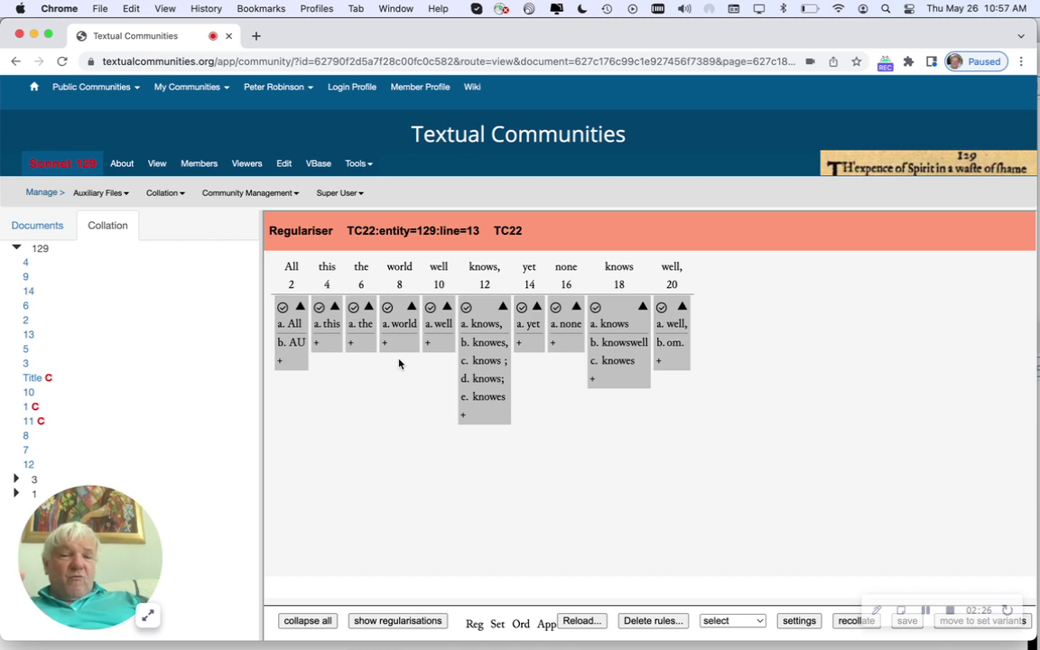
Step: Advance line 13 to the Set Variants stage and show the shared units
left_click(1027, 622)
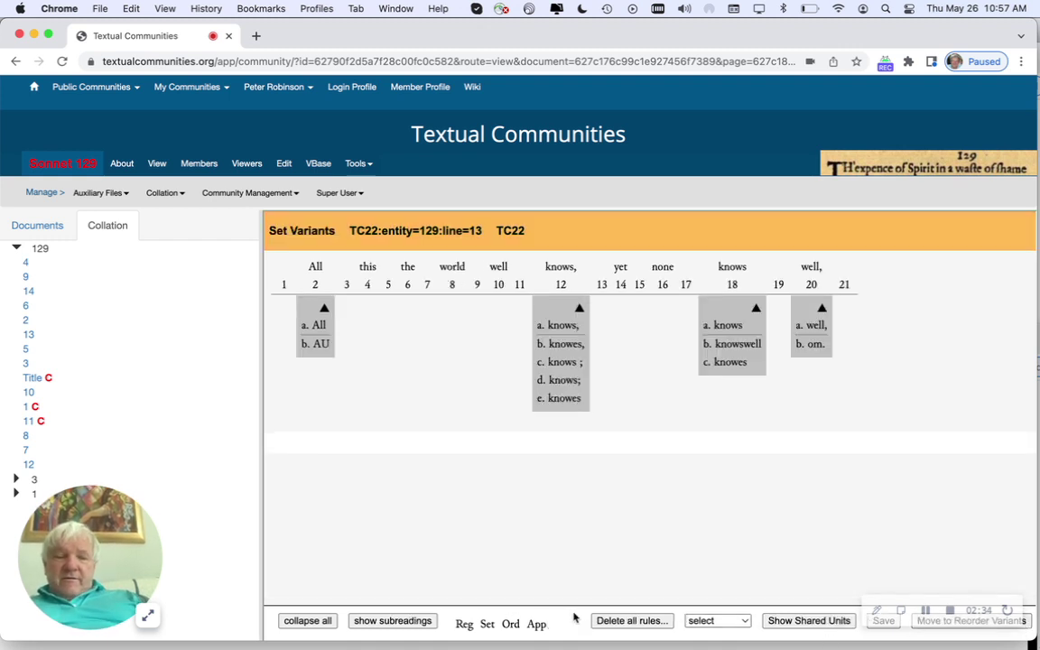
left_click(803, 621)
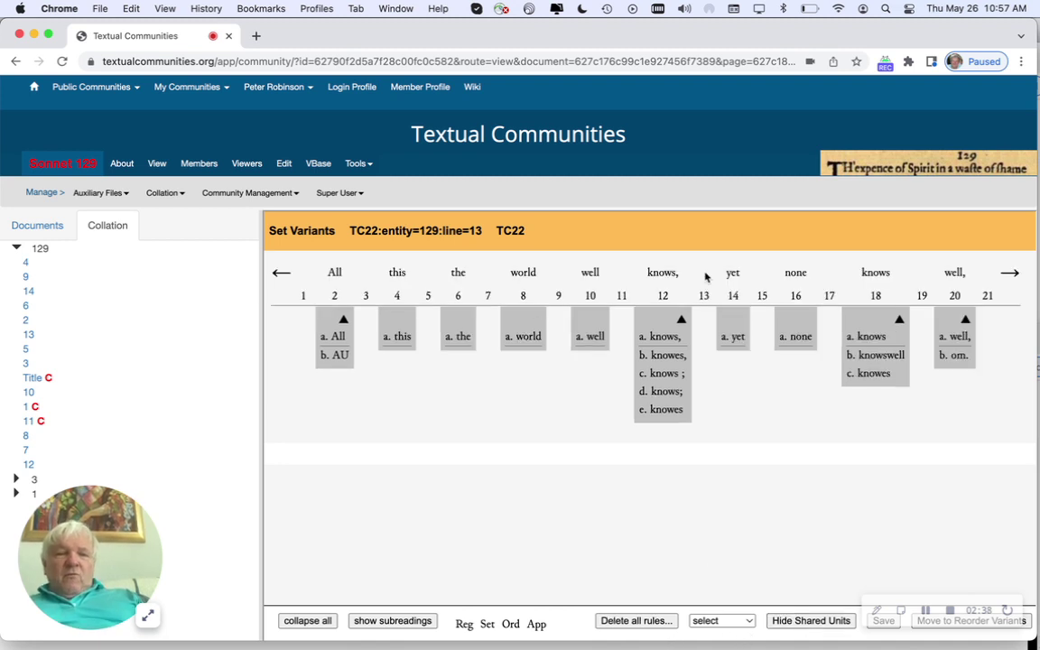
mouse_move(859, 370)
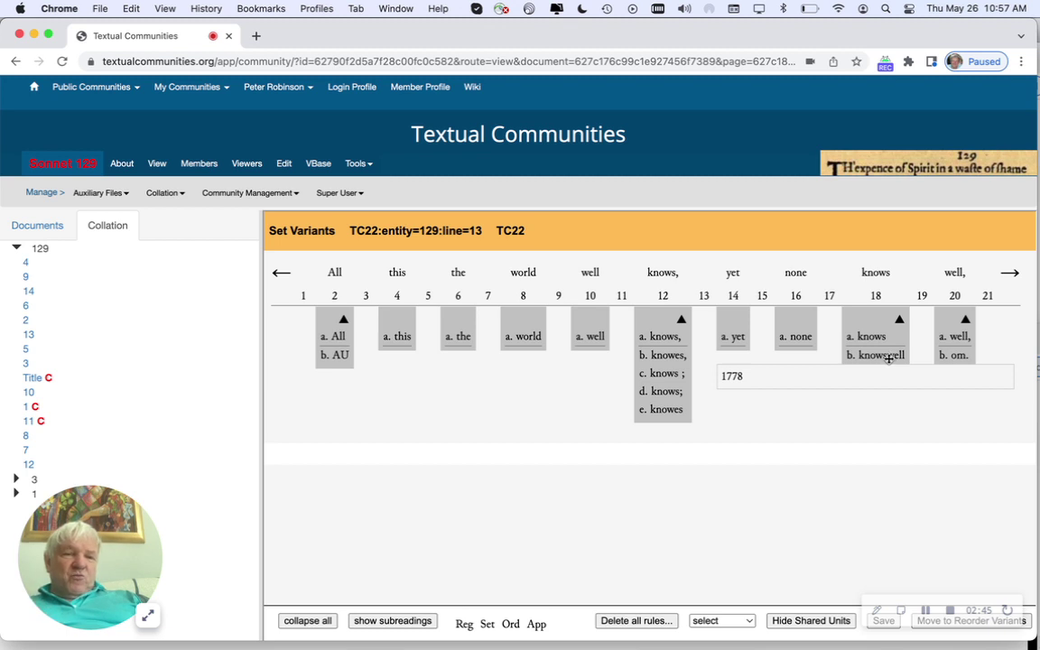
Step: Combine unit 20 "well," with unit 18 "knows", check the combined readings' witnesses, and split the unit back into words
left_click_drag(958, 332, 900, 332)
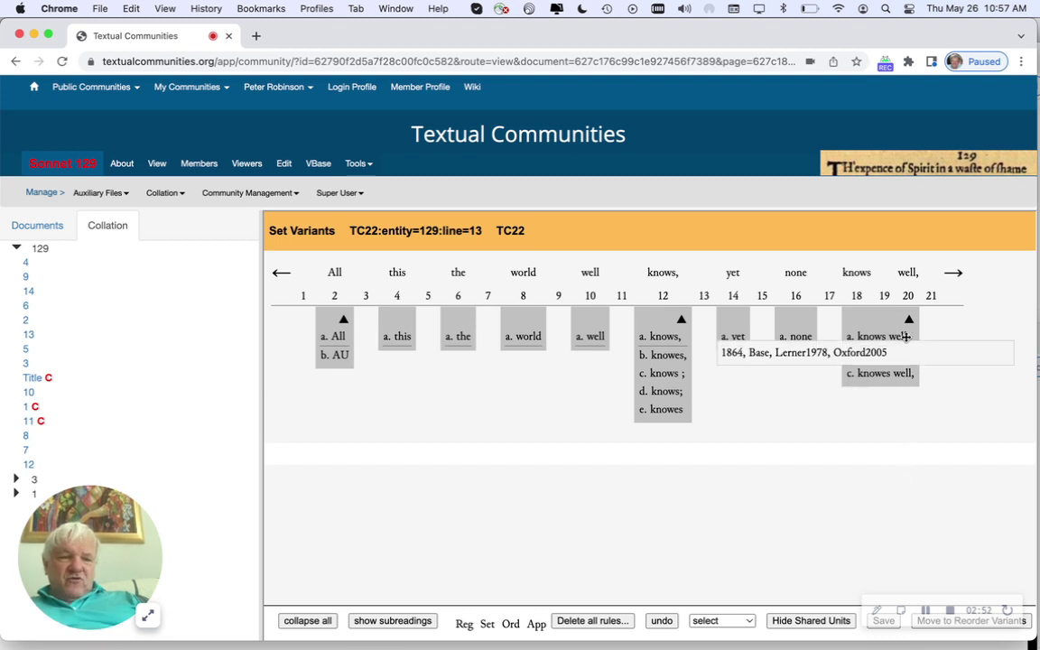
mouse_move(902, 380)
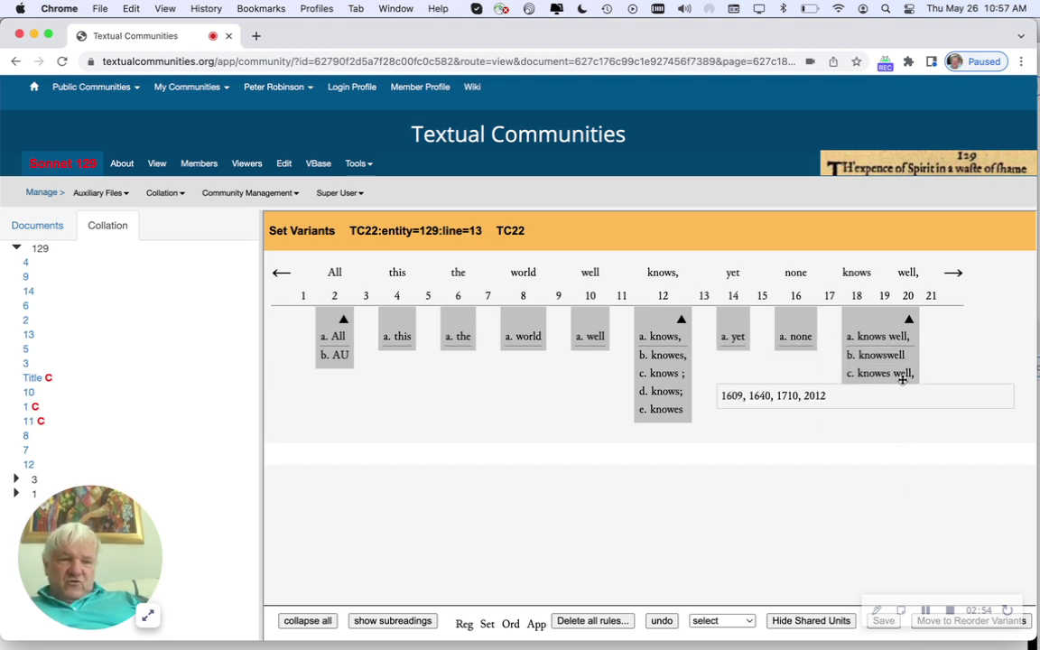
left_click_drag(902, 380, 899, 355)
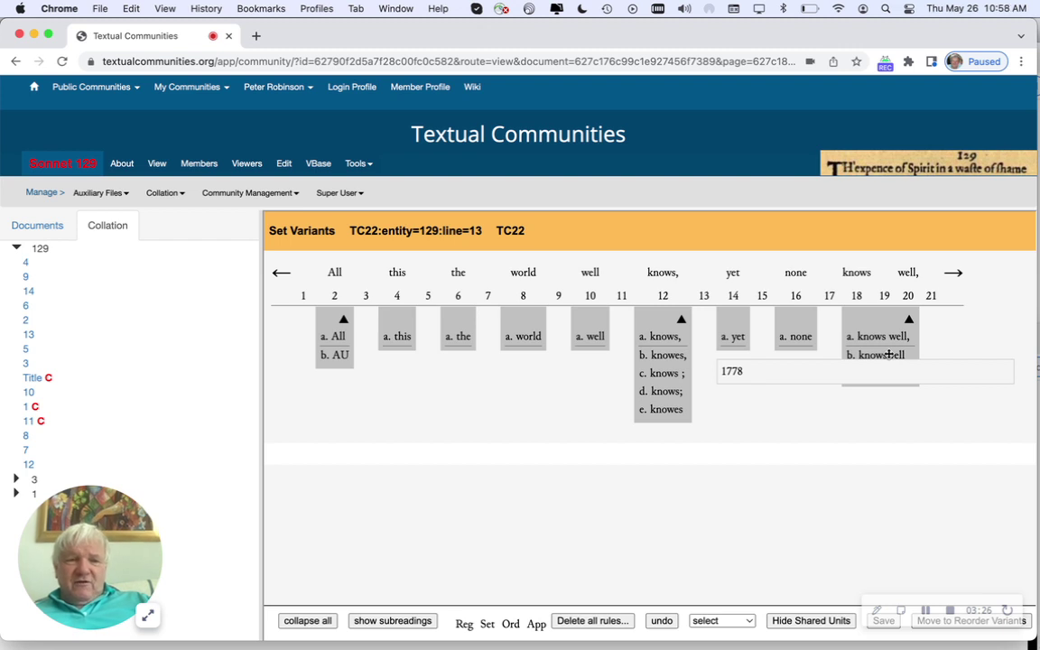
right_click(885, 328)
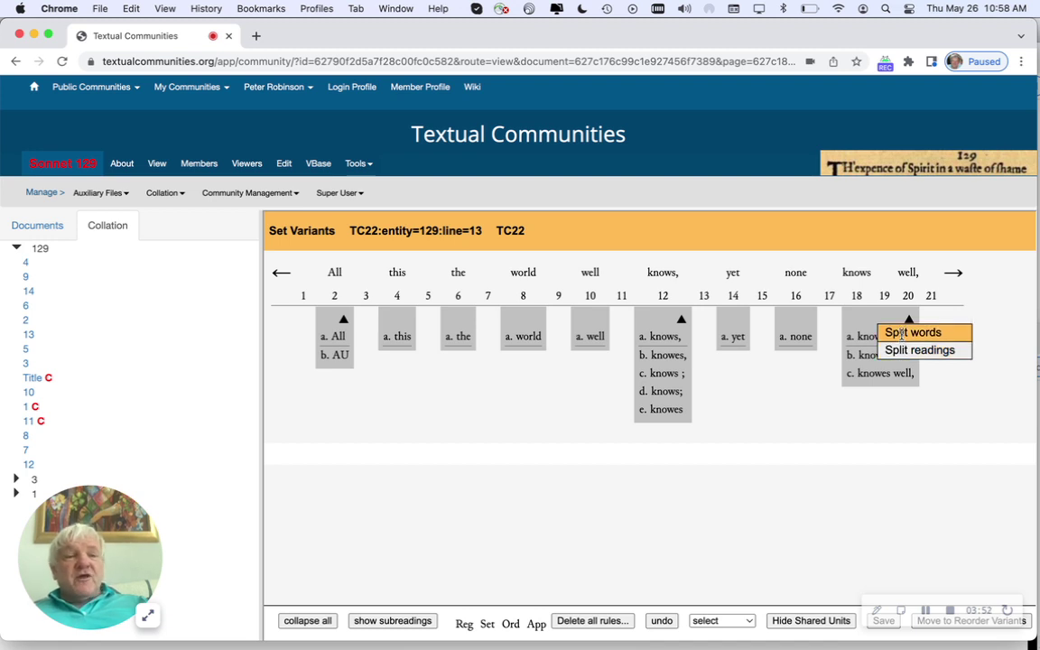
left_click(901, 334)
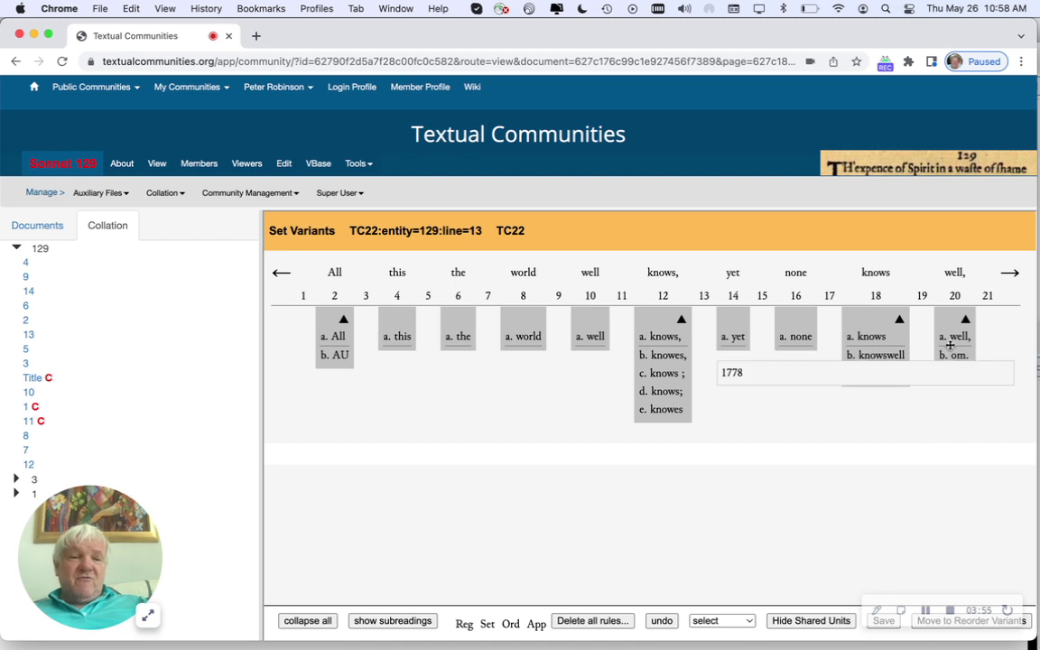
mouse_move(955, 336)
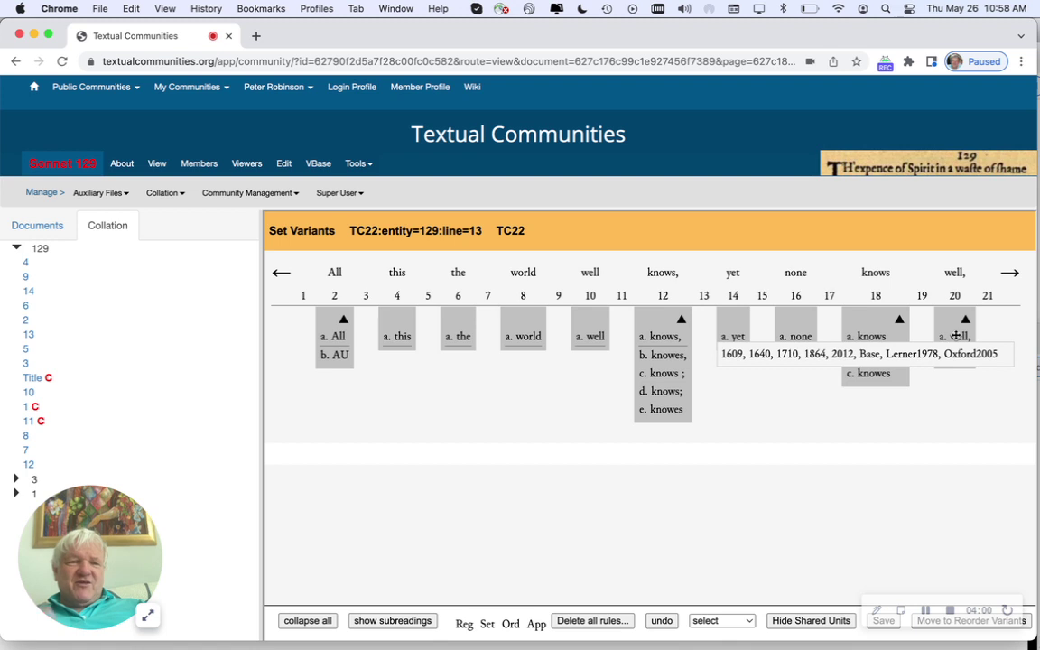
Step: Merge unit 20 "well," into unit 18 "knows" again to form one combined variant unit
left_click_drag(956, 336, 894, 336)
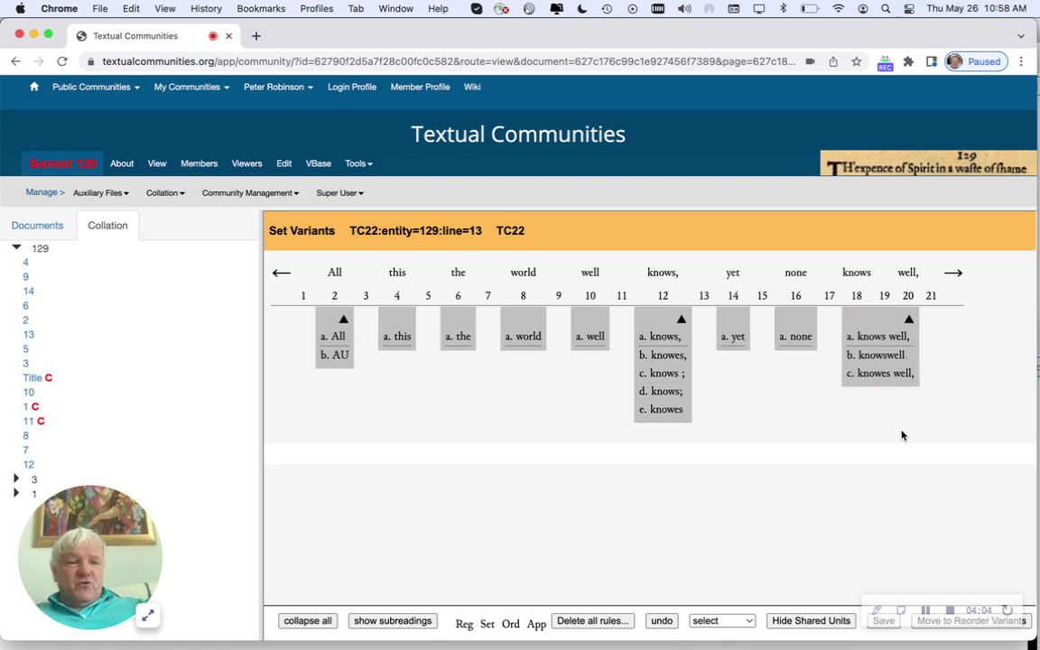
mouse_move(897, 343)
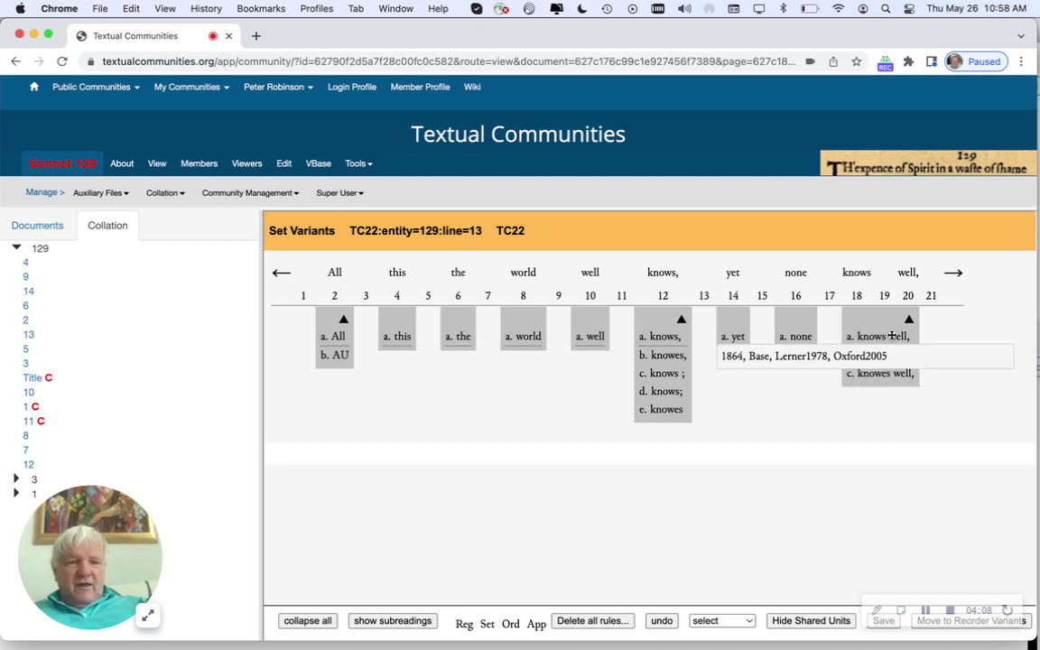
Step: Split the combined unit's readings, try moving "knowswell" into unit 16 "none", and undo the changes
right_click(894, 337)
left_click(894, 356)
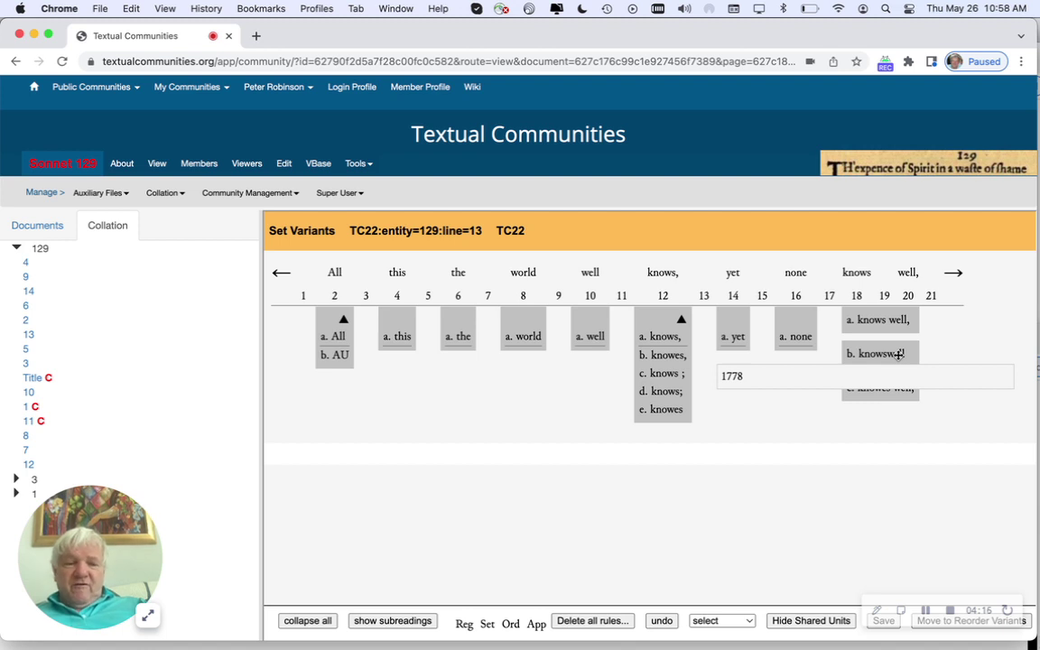
left_click_drag(898, 354, 796, 336)
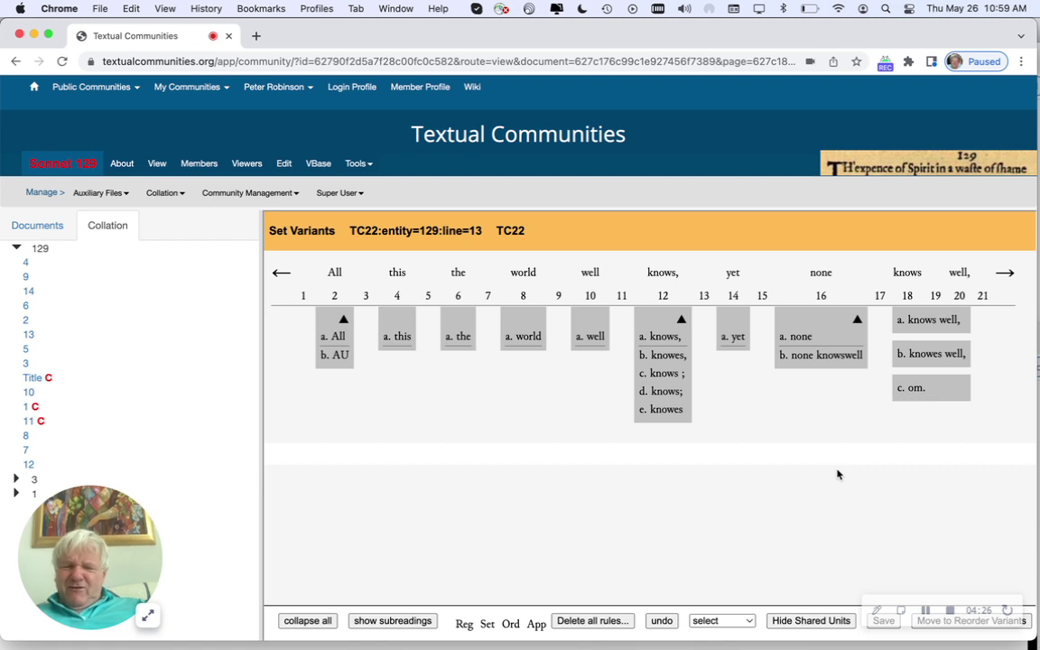
left_click(661, 620)
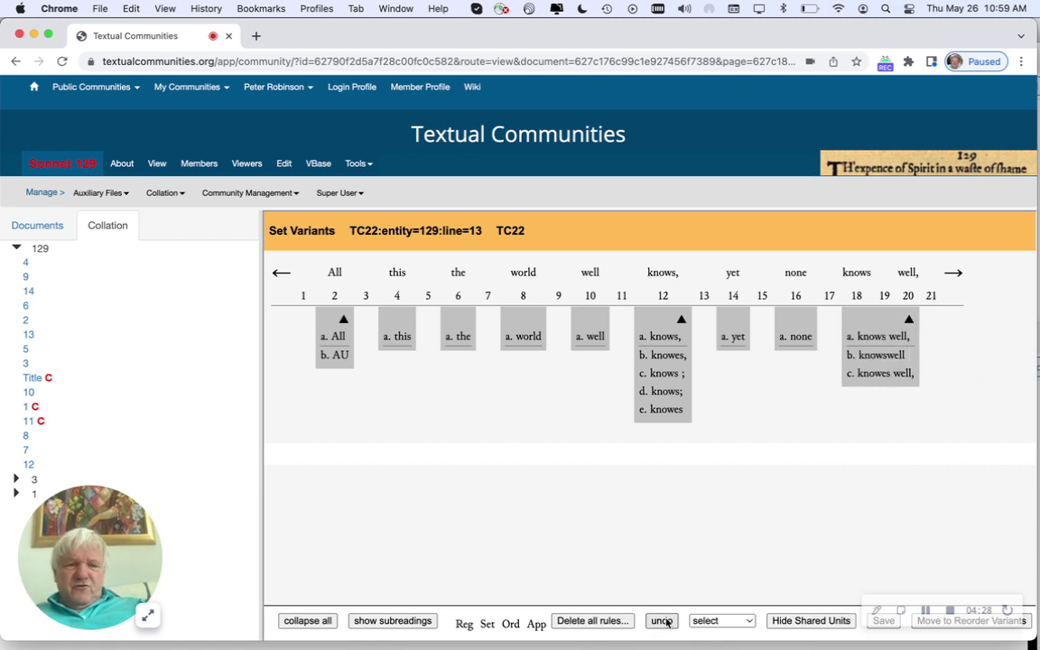
Step: Split the readings of the combined "knows well," unit and mark "knowswell" as regularised with parent reading a
left_click(910, 319)
left_click(892, 348)
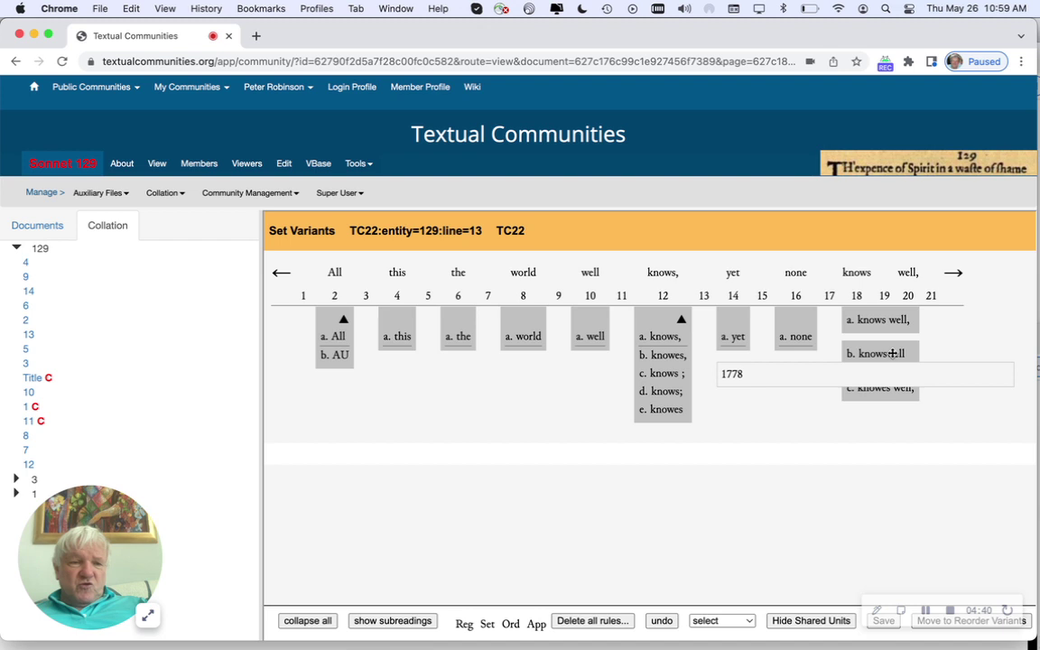
right_click(892, 355)
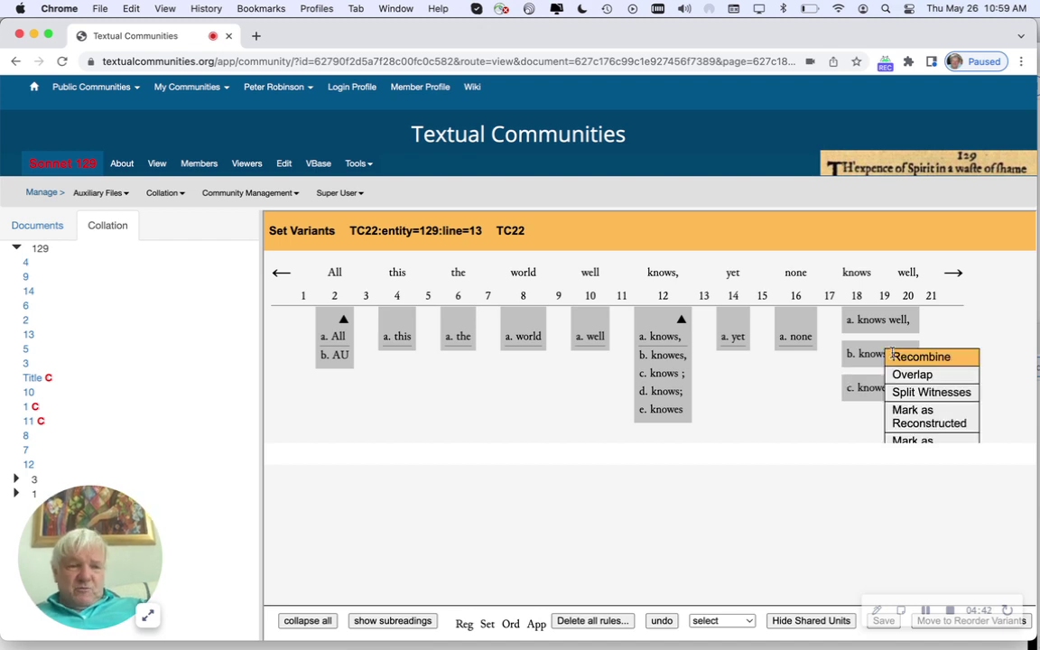
scroll(892, 355, "down", 1)
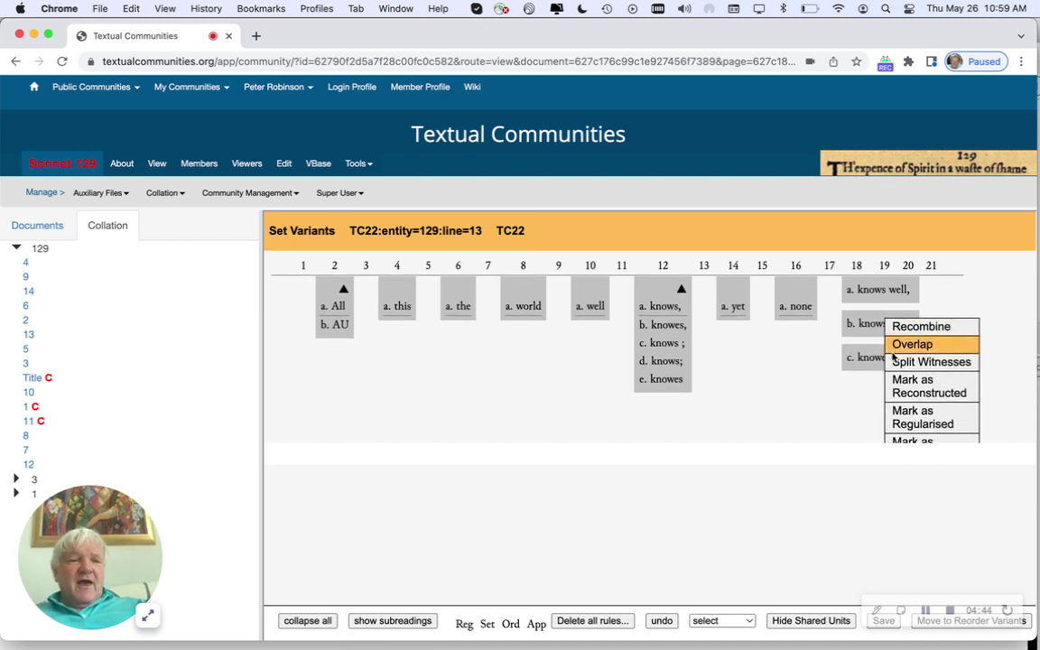
left_click(901, 410)
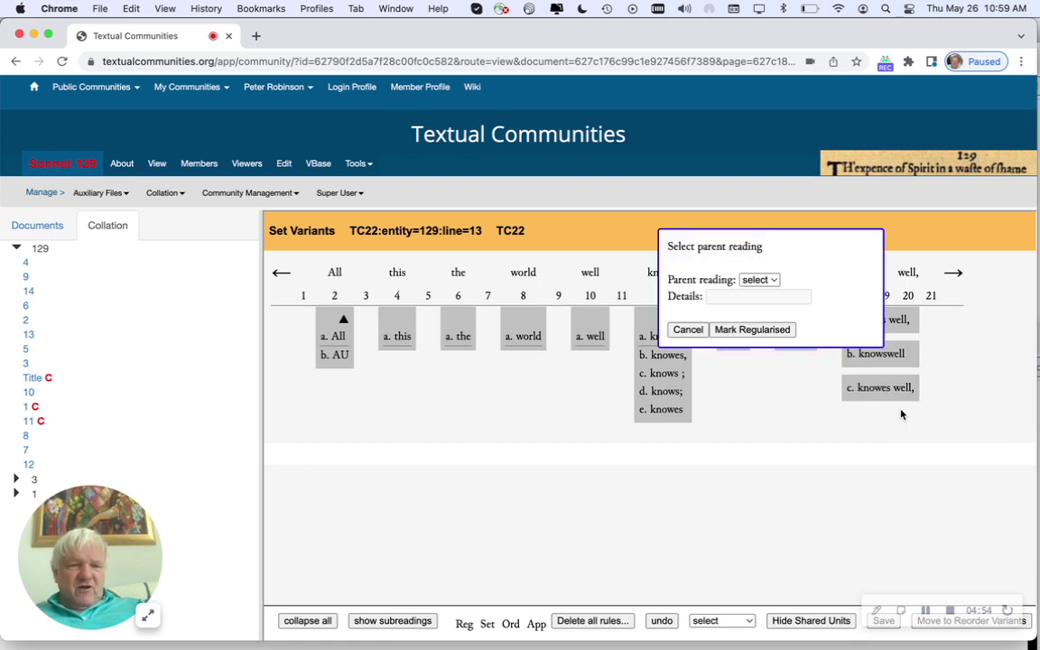
left_click(768, 281)
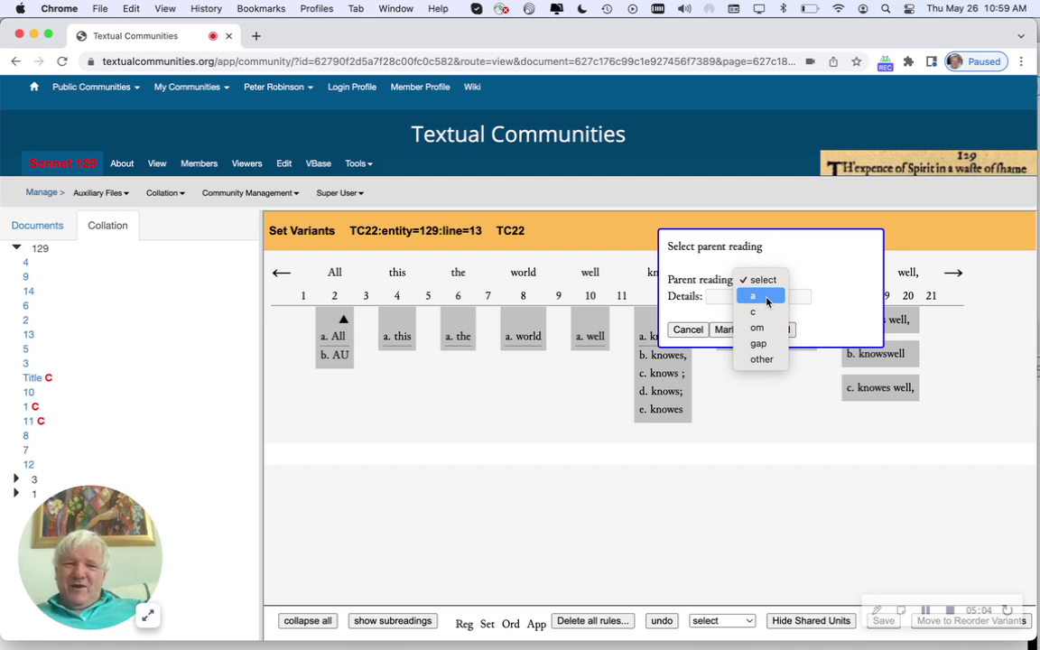
left_click(766, 297)
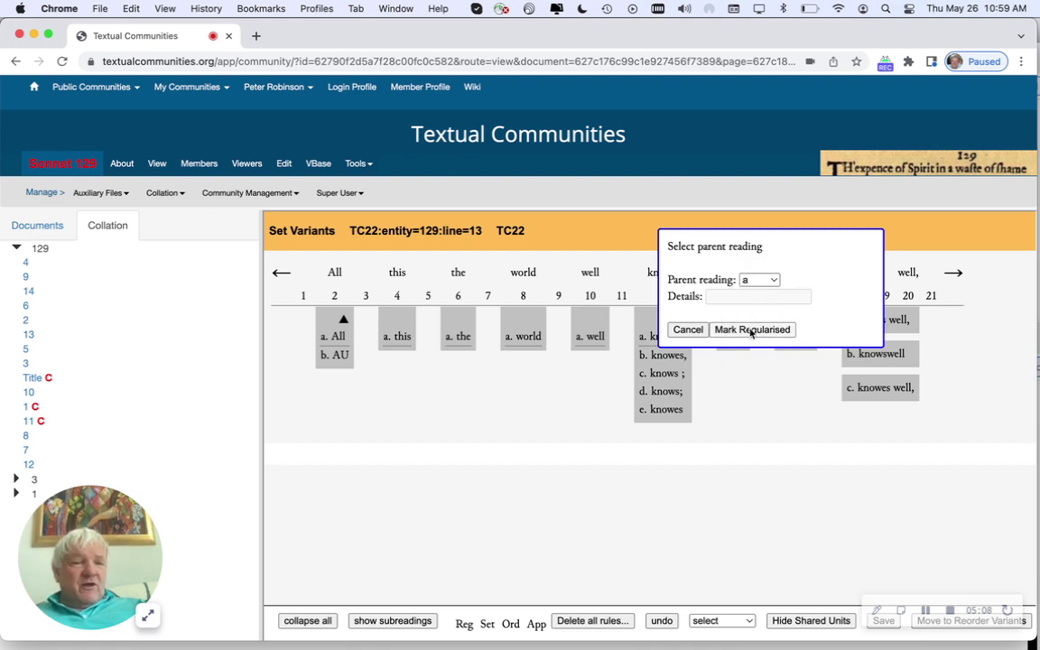
left_click(750, 332)
mouse_move(891, 318)
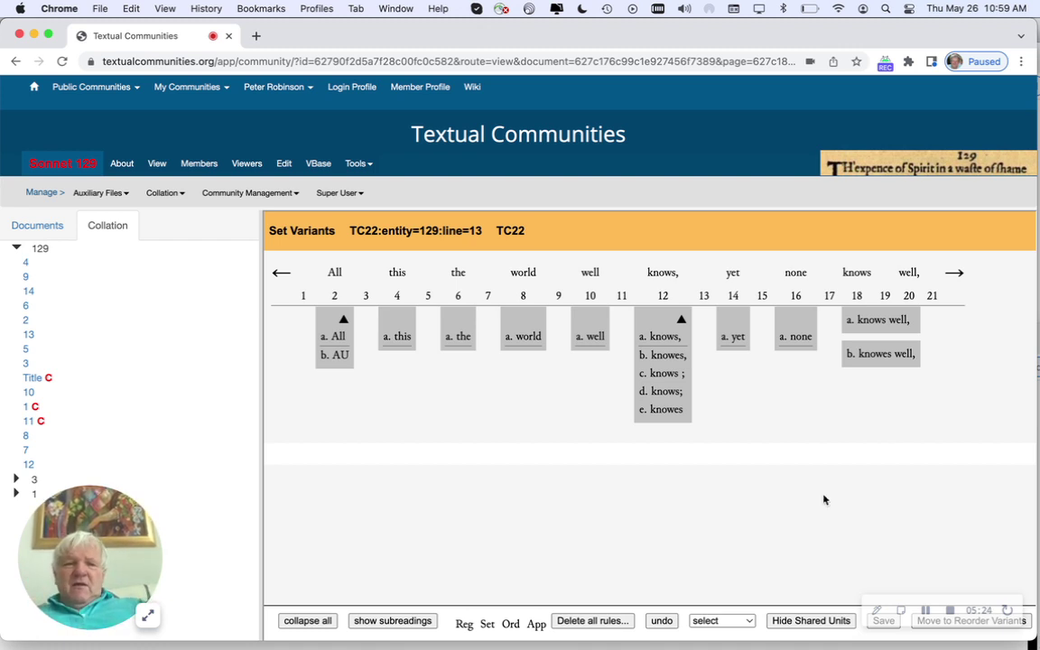
mouse_move(670, 391)
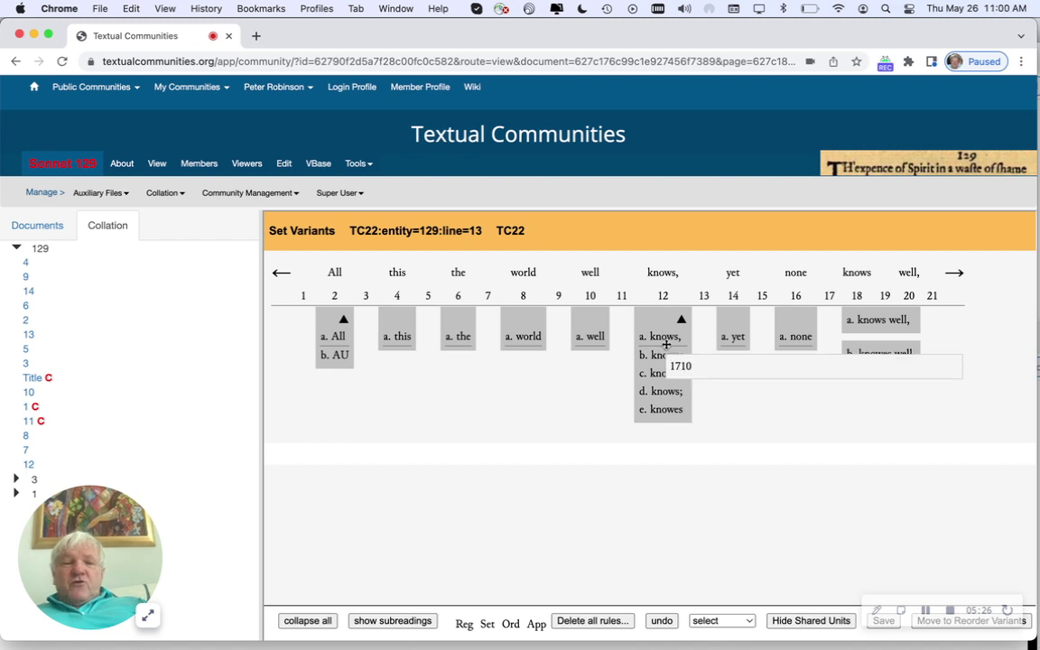
Step: Split the readings of unit 12 "knows," and mark its reading "knowes," as regularised with parent reading a
mouse_move(671, 355)
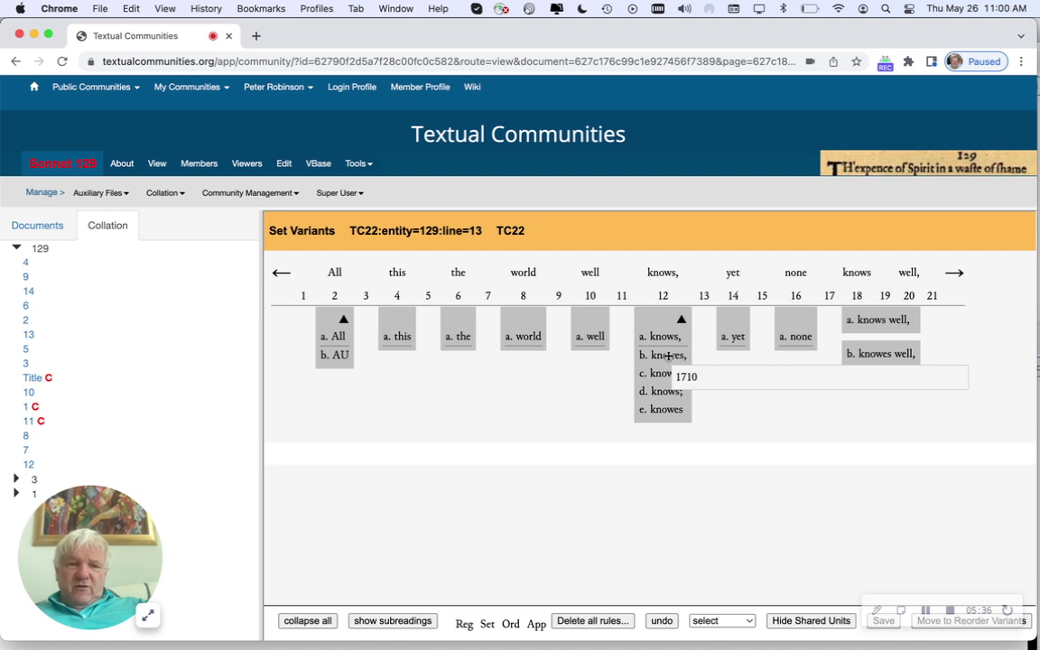
right_click(668, 356)
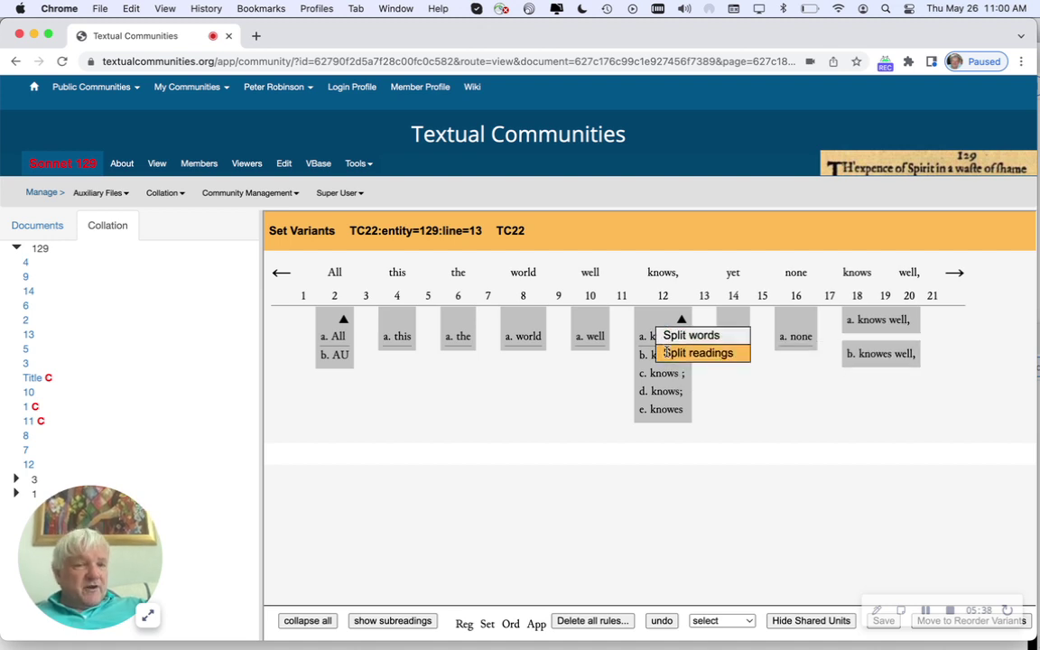
left_click(667, 352)
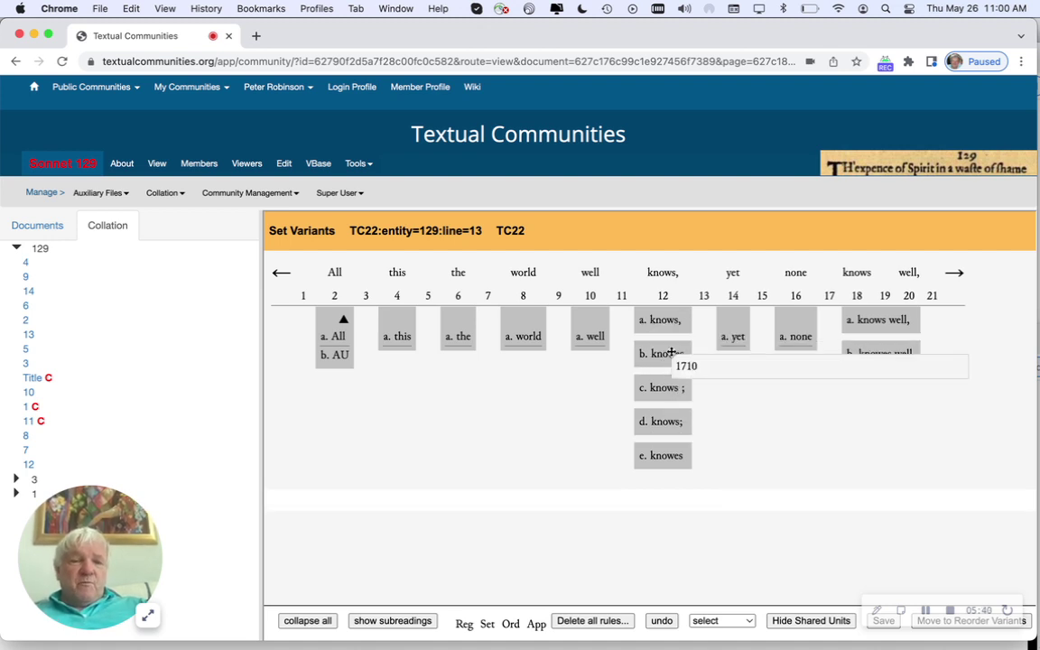
right_click(670, 352)
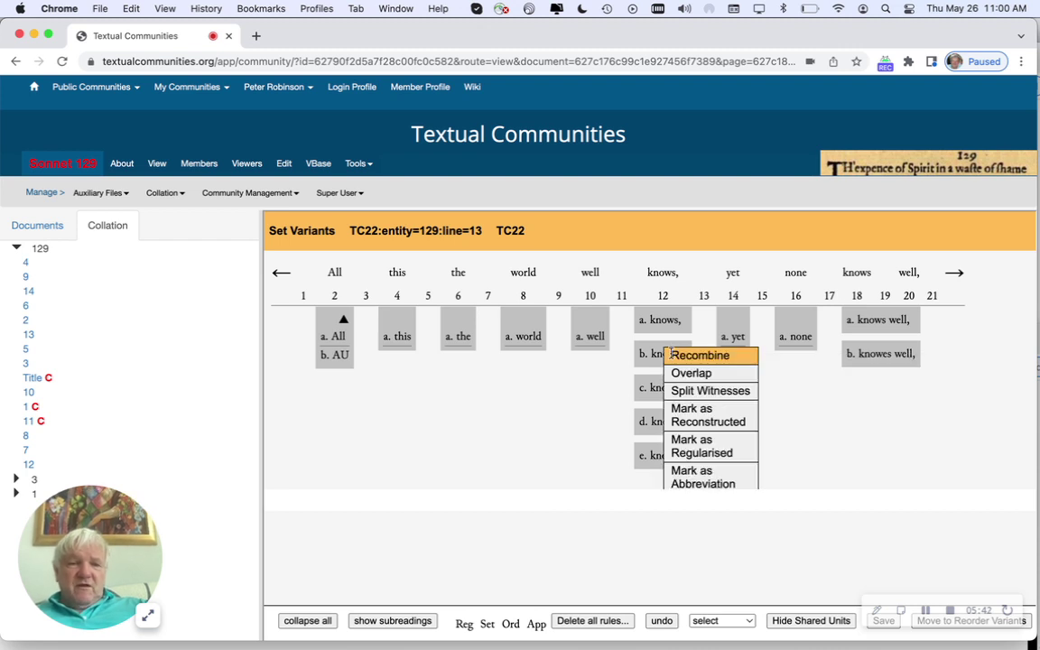
left_click(690, 446)
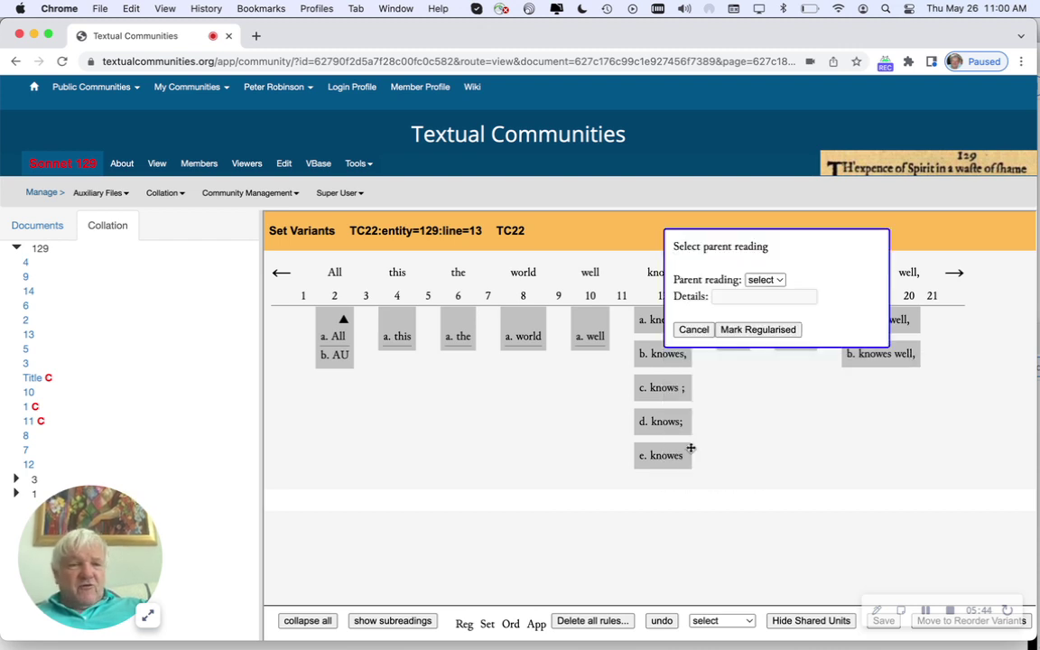
left_click(767, 288)
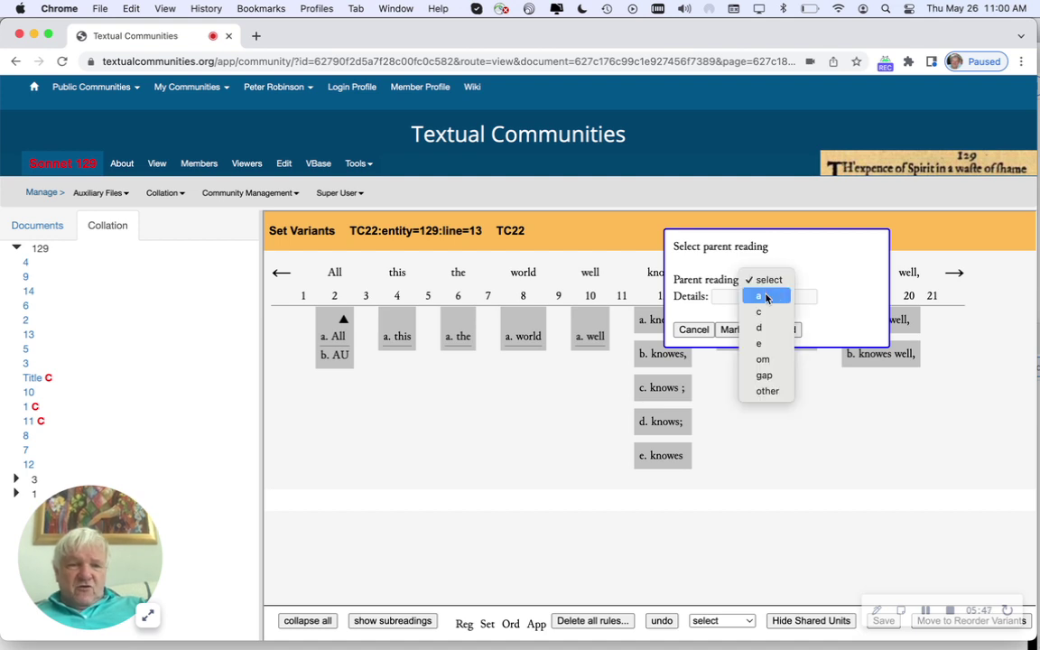
left_click(766, 298)
left_click(758, 330)
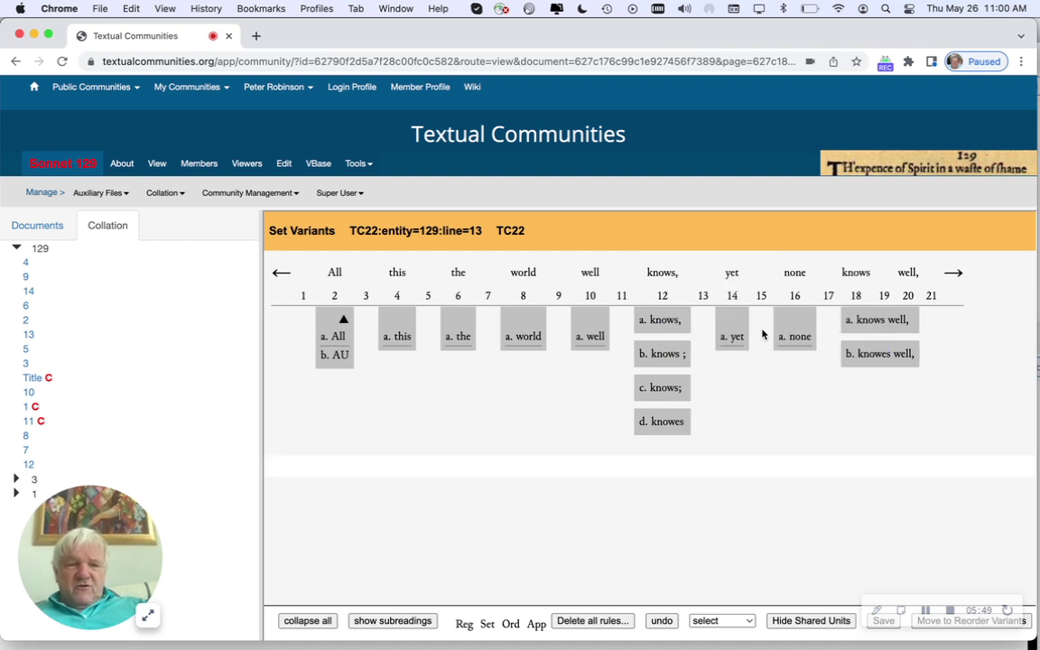
Step: Mark the reading "knows ;" in unit 12 as regularised with parent reading a
right_click(658, 354)
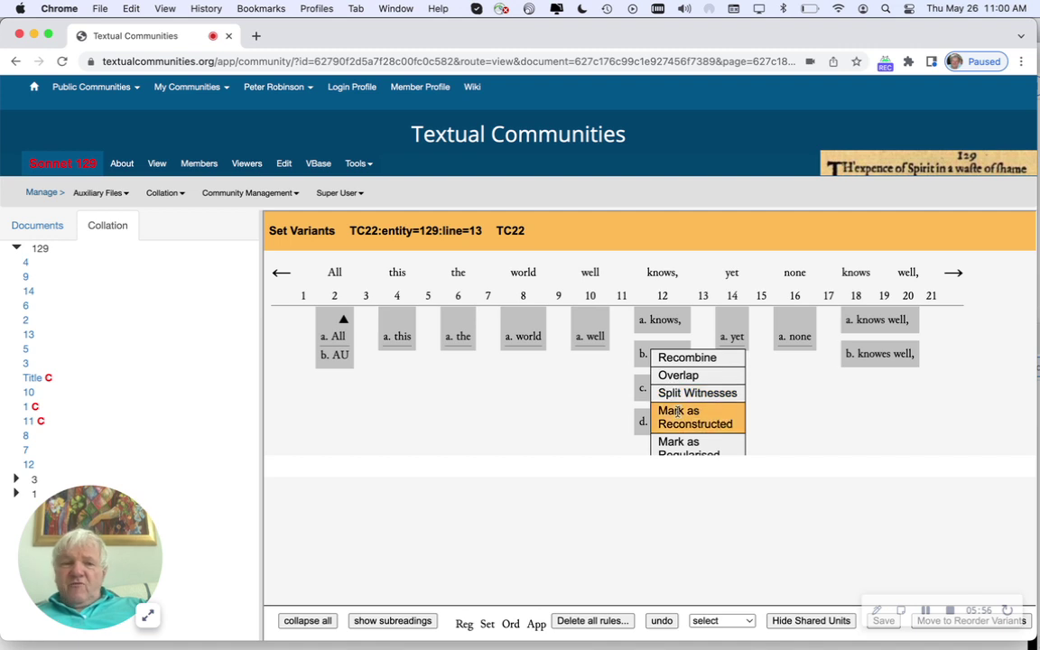
left_click(681, 446)
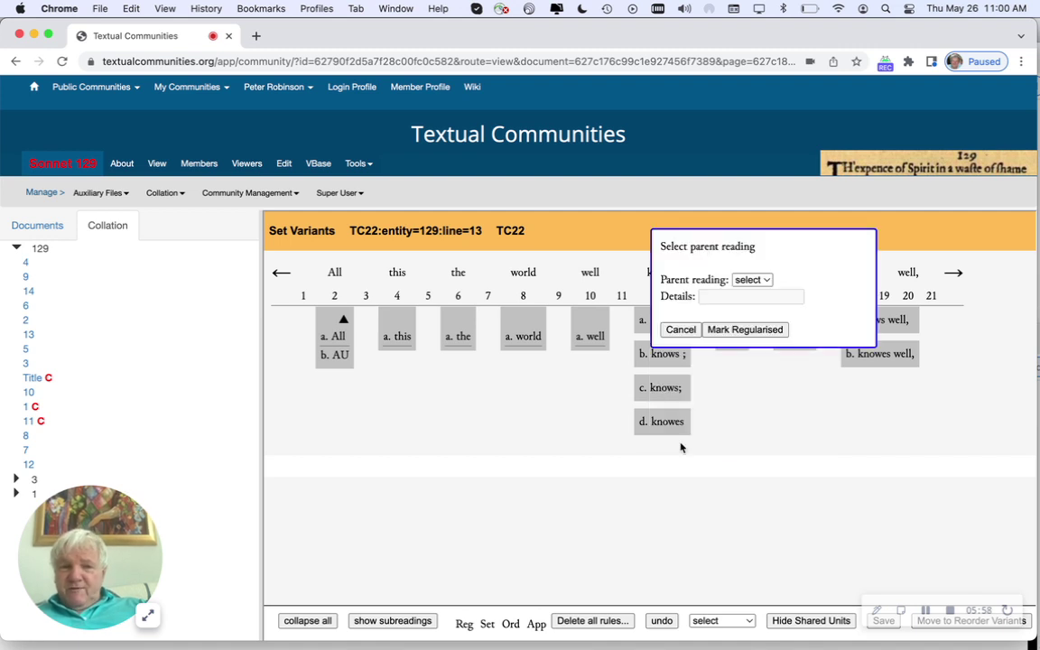
left_click(752, 280)
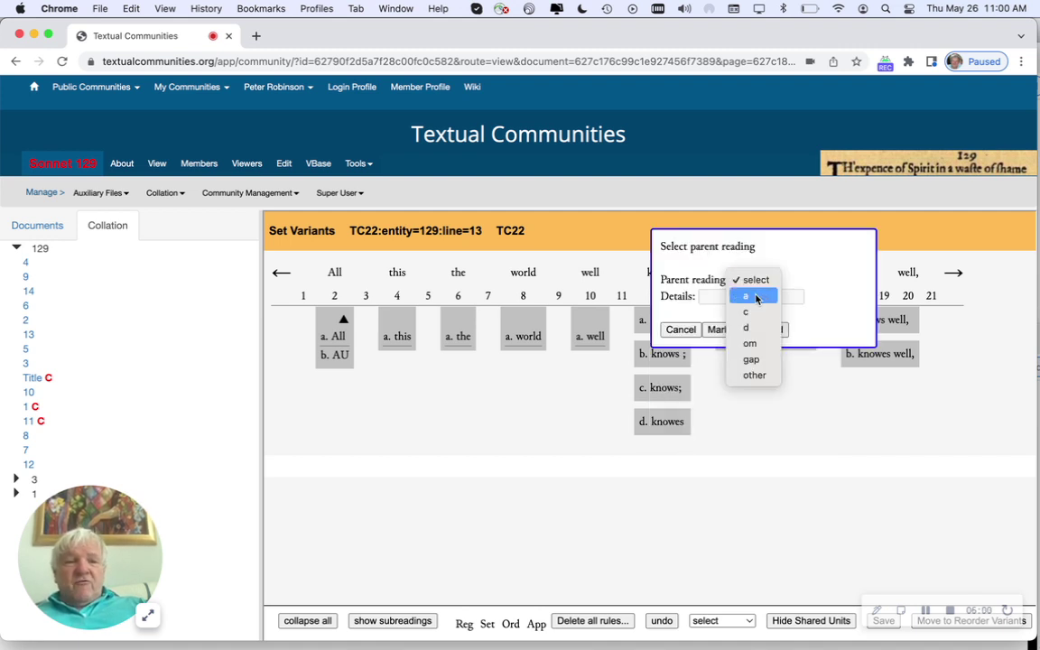
left_click(755, 296)
left_click(755, 331)
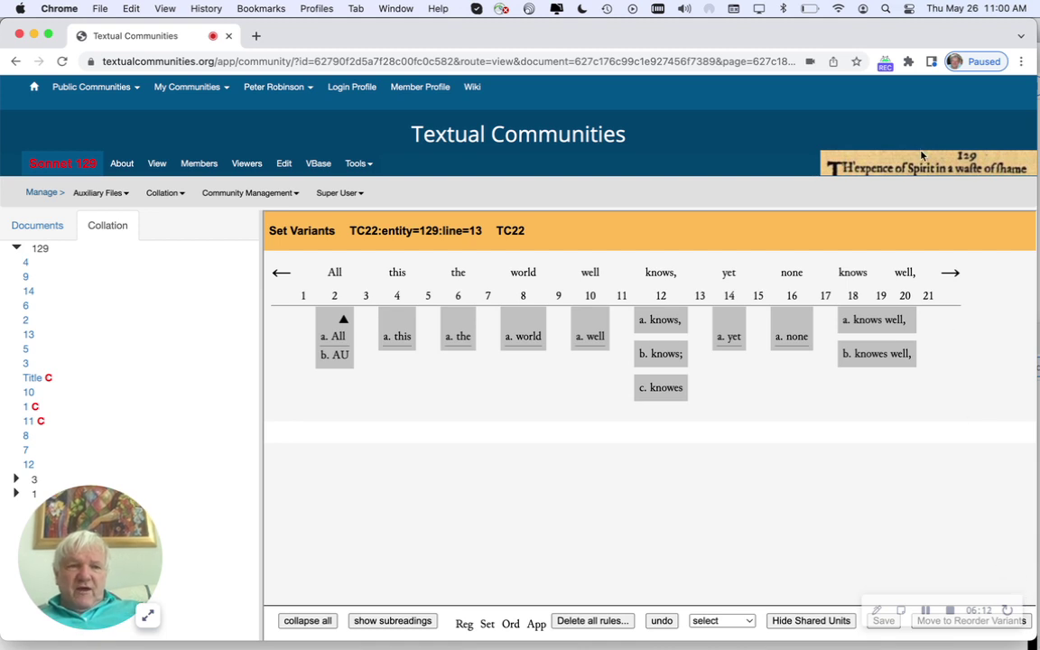
Step: Move line 13 on from setting variants to the Order Readings stage
left_click_drag(883, 29, 817, 26)
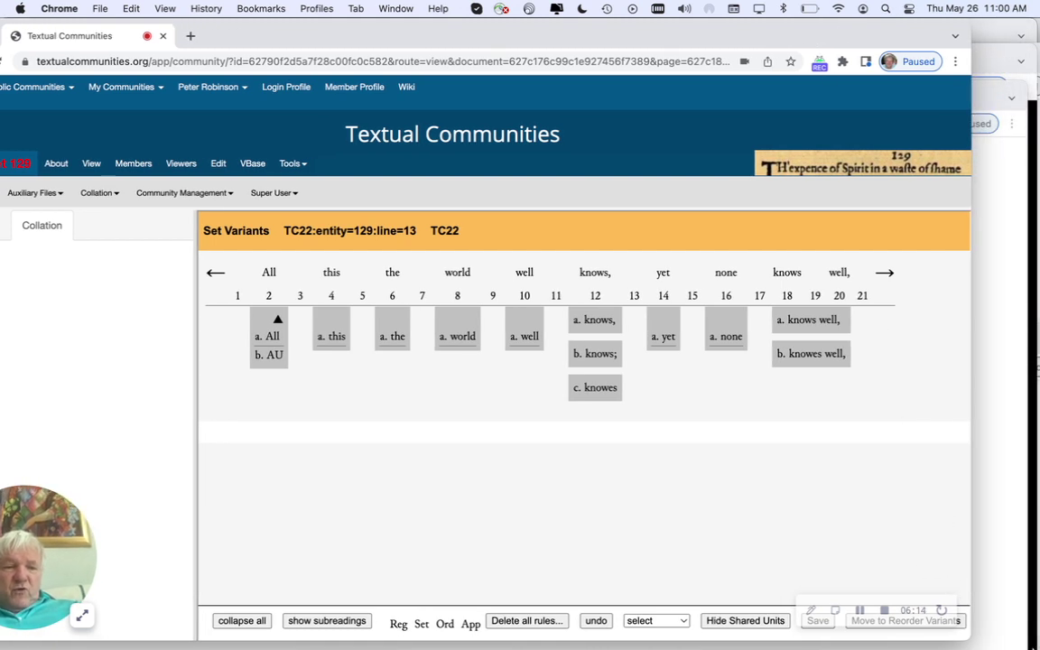
left_click(958, 622)
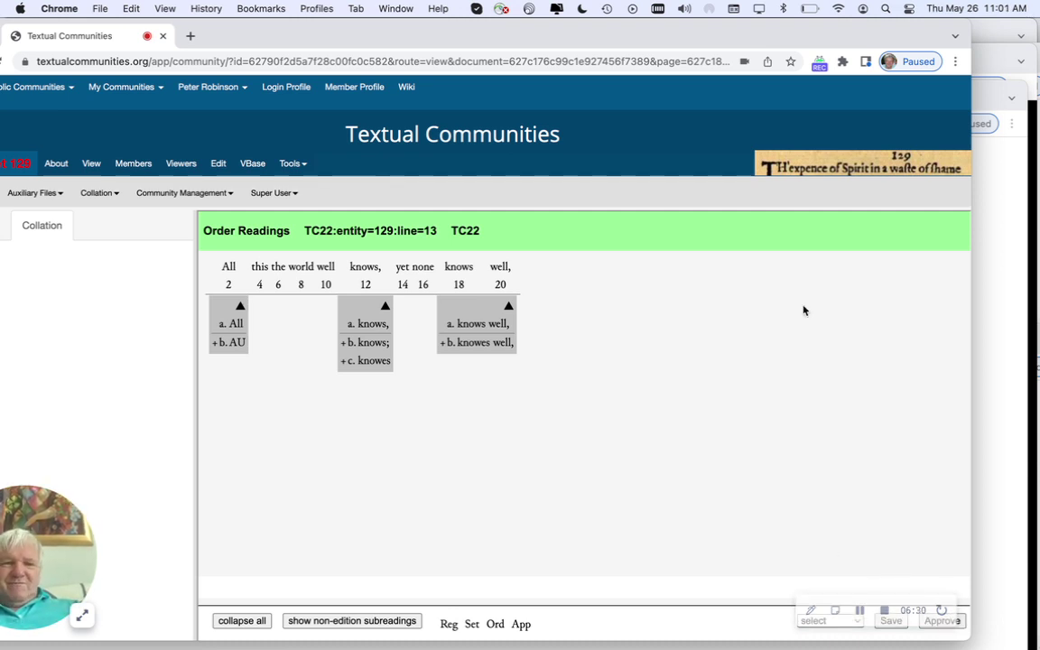
left_click_drag(707, 37, 773, 27)
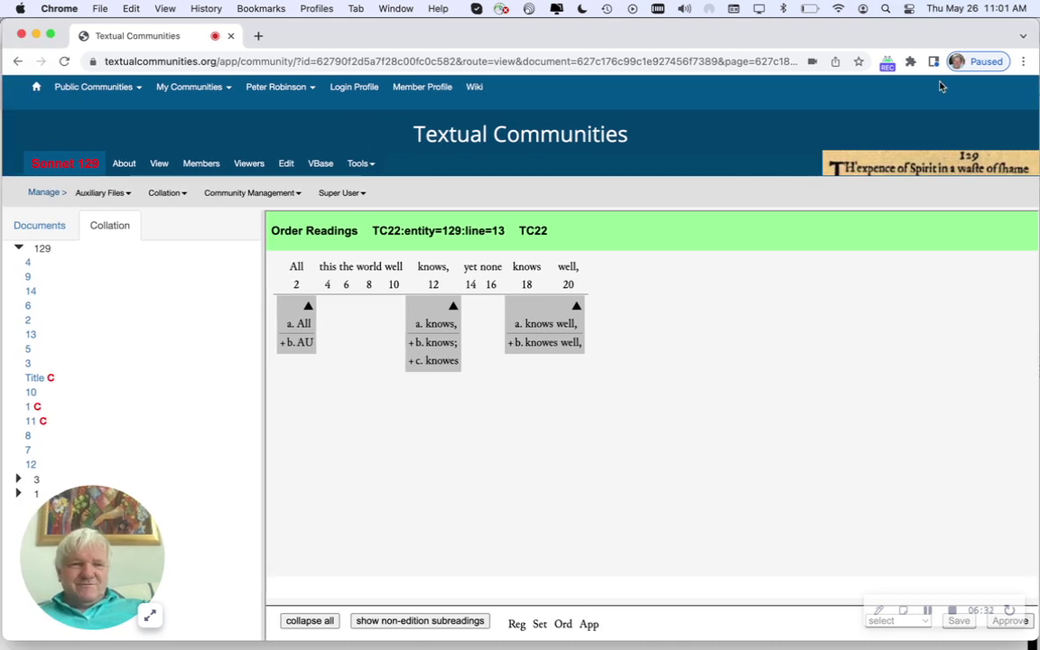